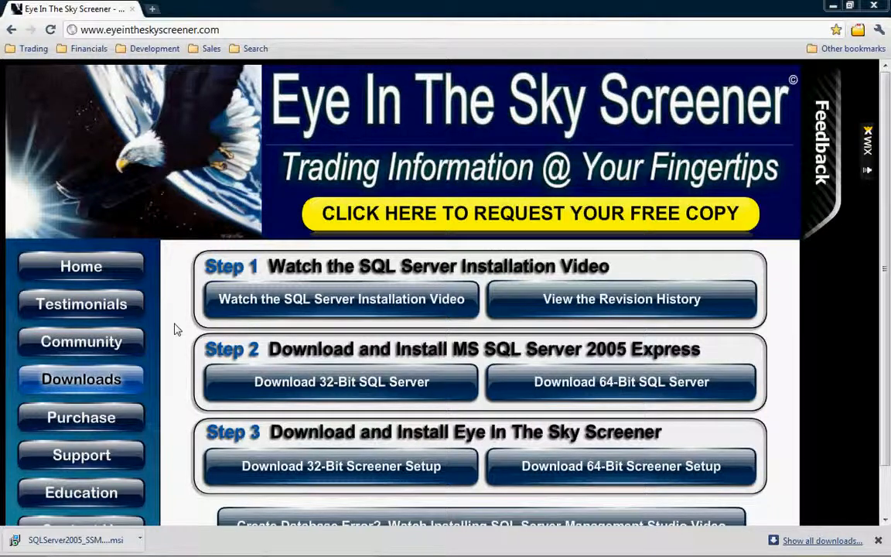
# Run the downloaded SQLServer2005_SSMSEE.msi installer, allow it past the security warning, and minimize the browser.
pyautogui.click(88, 545)
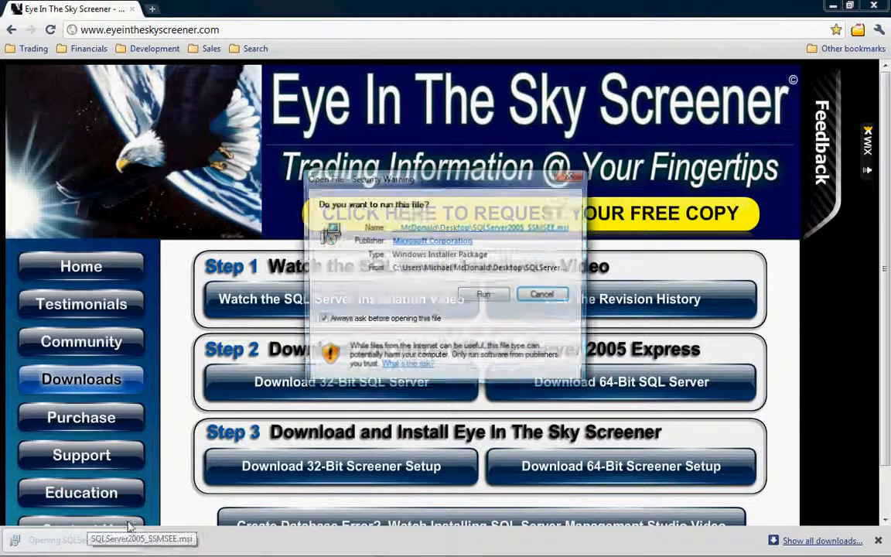
pyautogui.click(485, 296)
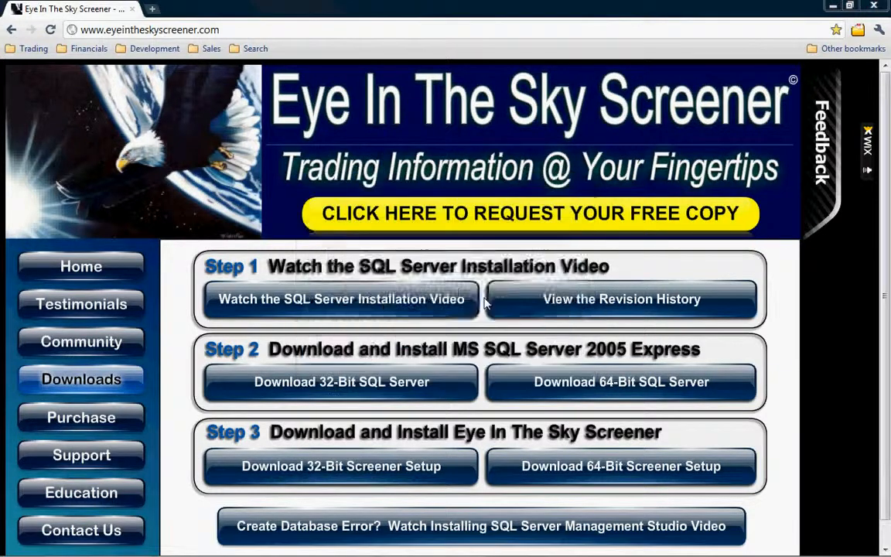
pyautogui.click(833, 5)
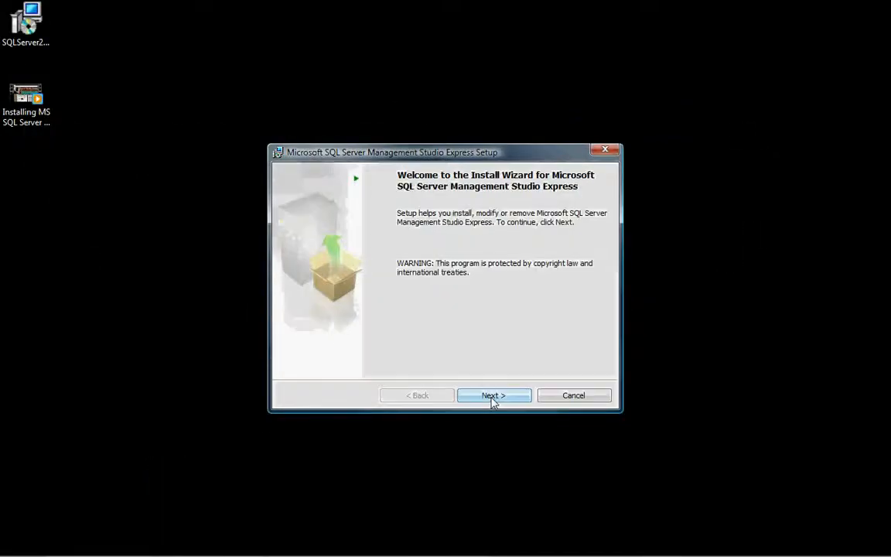
# Accept the license terms, keep the default registration details and features, and start installing Microsoft SQL Server Management Studio Express.
pyautogui.click(492, 396)
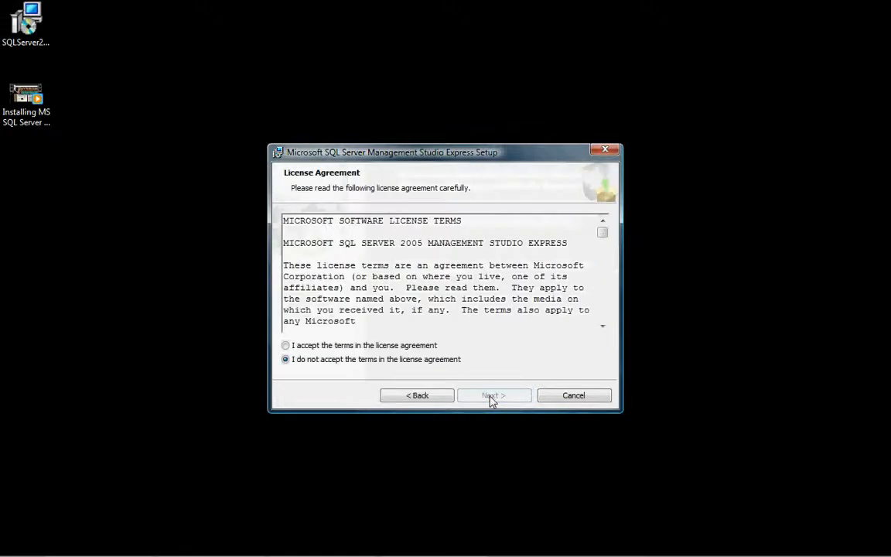
pyautogui.click(379, 346)
pyautogui.click(499, 396)
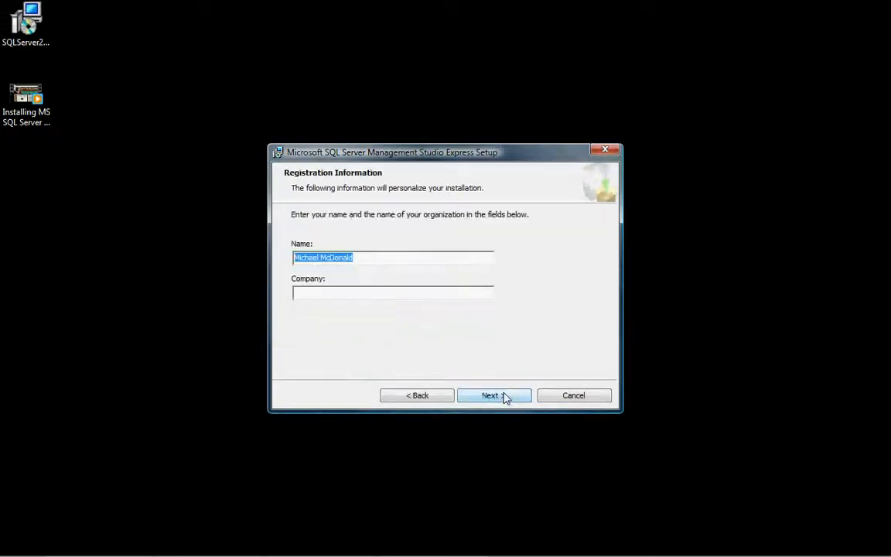
pyautogui.click(499, 398)
pyautogui.click(496, 398)
pyautogui.click(495, 396)
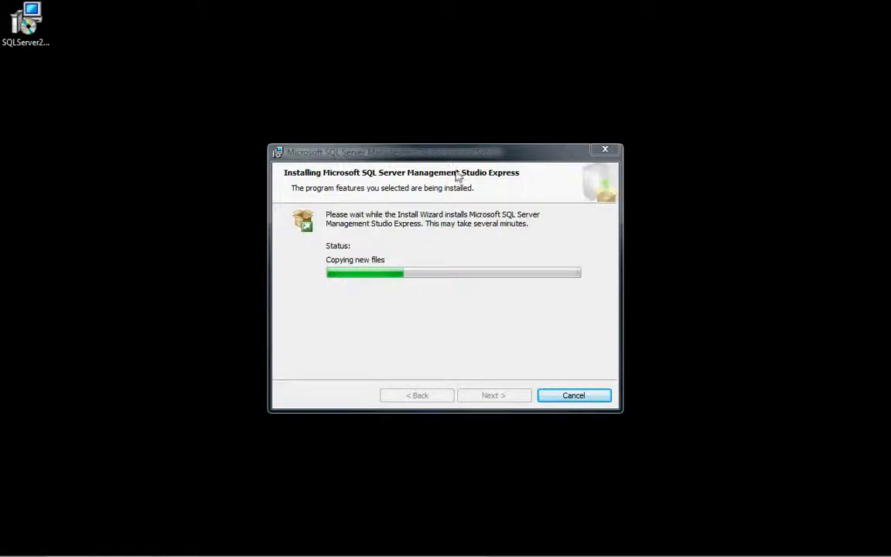
# Move the setup window out of the way and open Windows Explorer from the Accessories programs.
pyautogui.moveTo(464, 155); pyautogui.dragTo(723, 27)
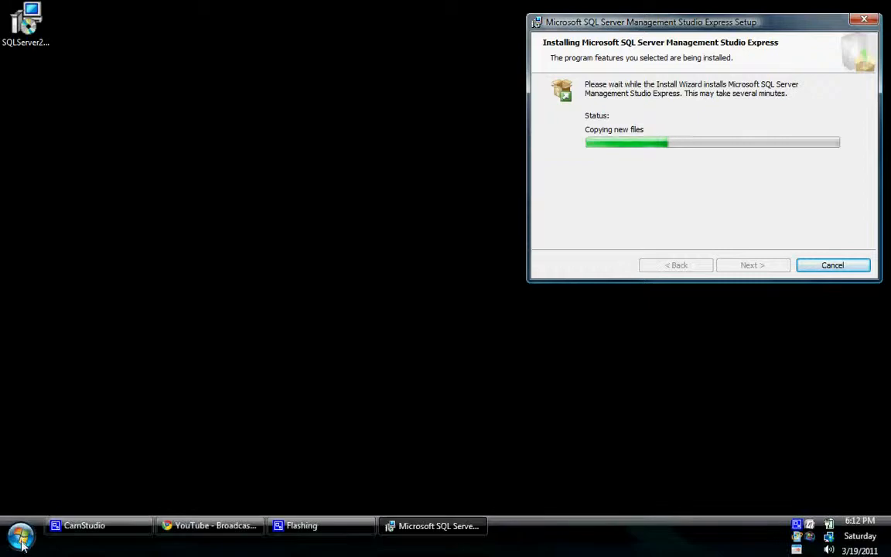
pyautogui.click(22, 544)
pyautogui.click(53, 485)
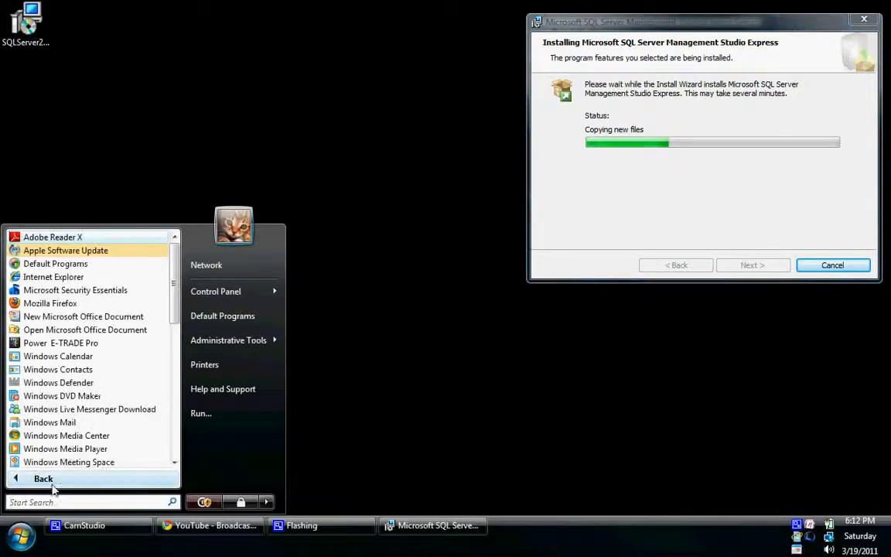
pyautogui.moveTo(175, 299); pyautogui.dragTo(178, 374)
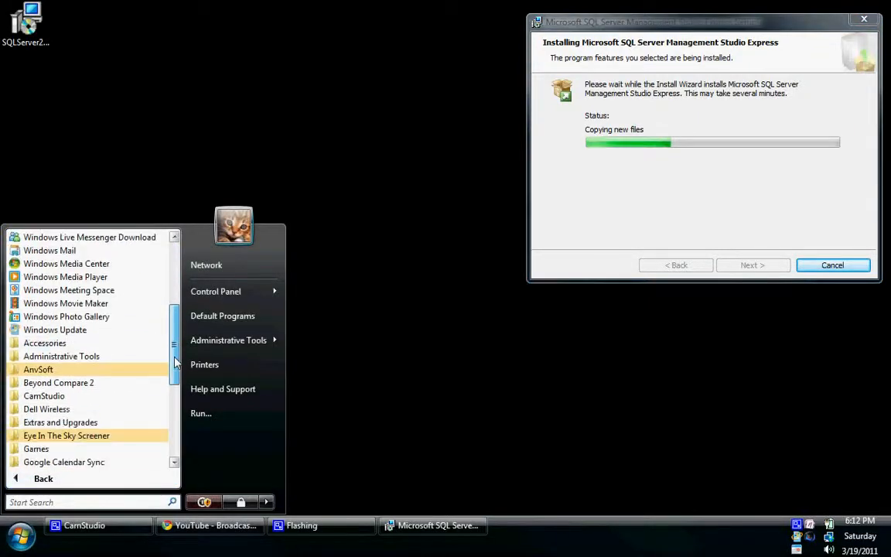
pyautogui.click(81, 344)
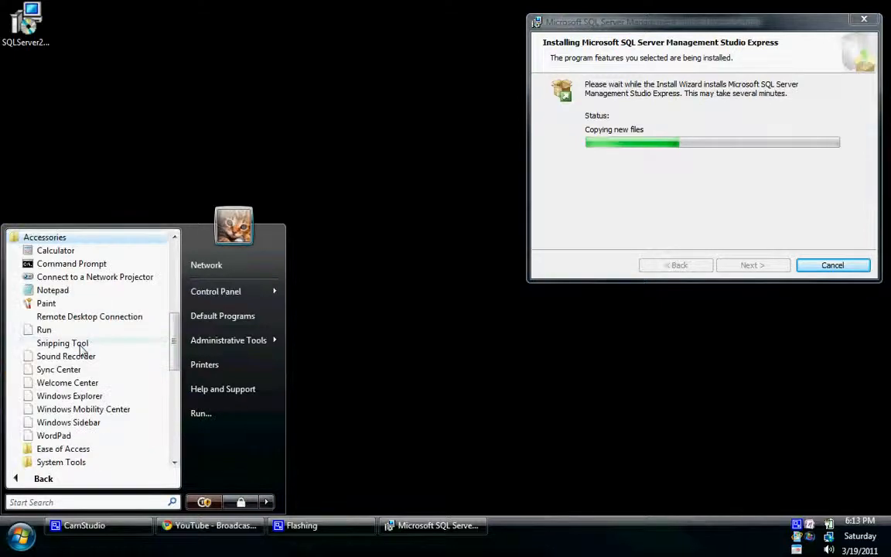
pyautogui.click(81, 396)
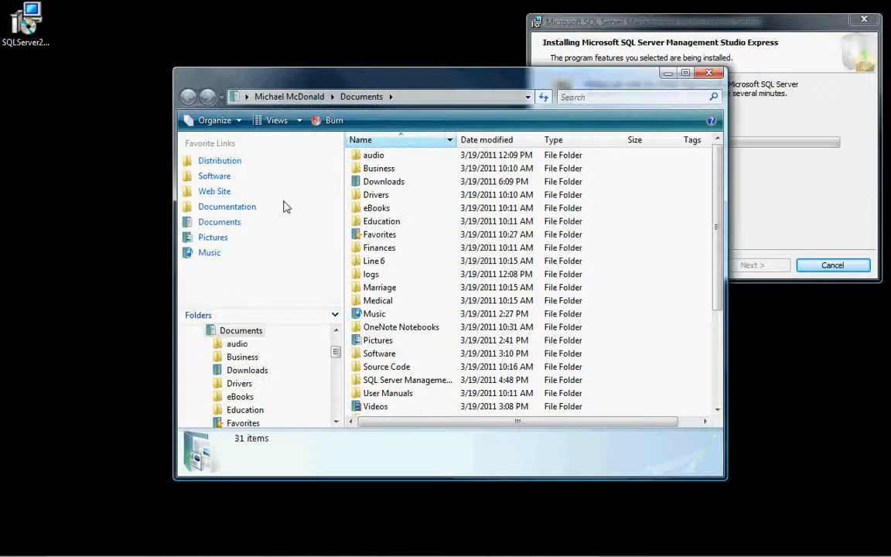
# Browse from the Documents folder to the computer's Local Disk (C:).
pyautogui.scroll(2, 338, 353)
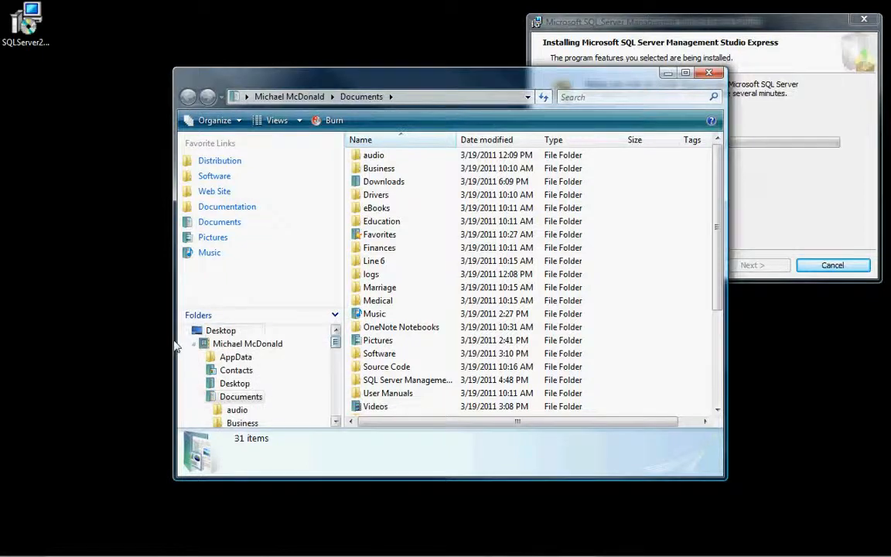
pyautogui.click(193, 343)
pyautogui.click(230, 372)
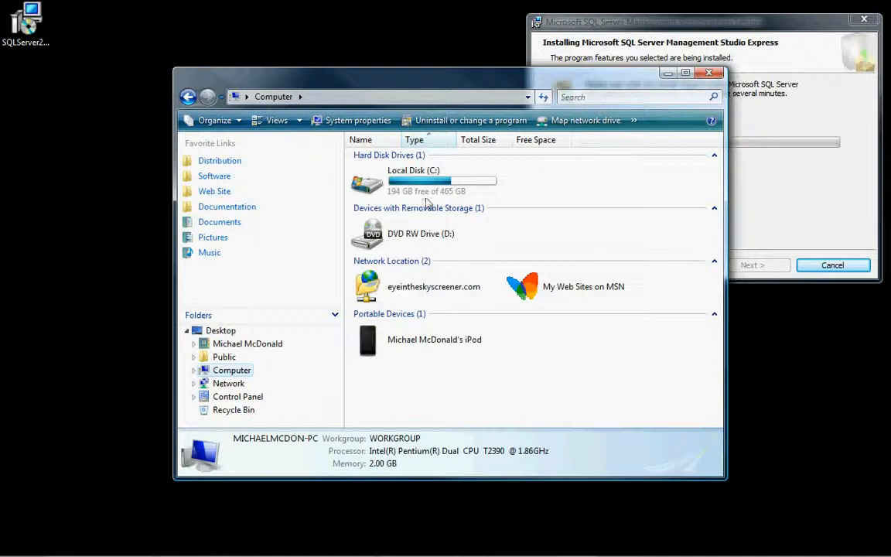
pyautogui.click(432, 188)
pyautogui.doubleClick(432, 188)
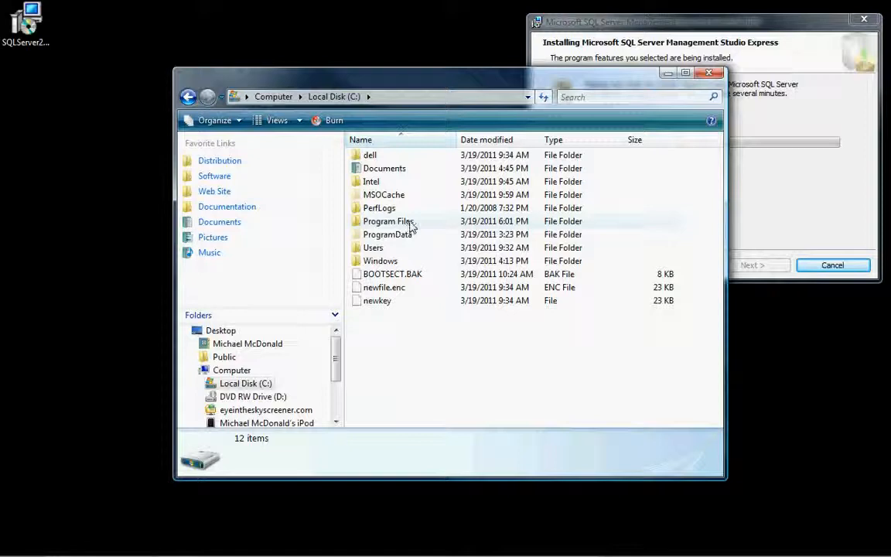
# Open the Microsoft SQL Server folder inside Program Files.
pyautogui.click(418, 226)
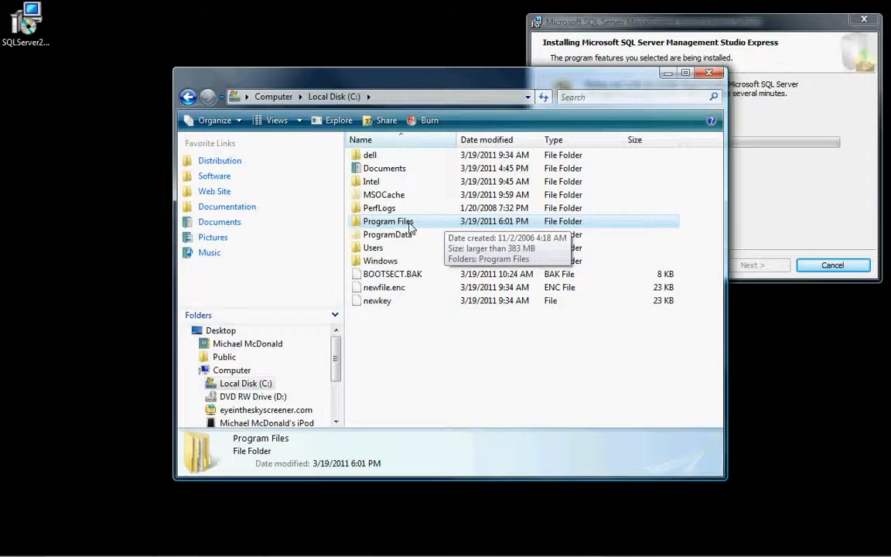
pyautogui.doubleClick(410, 224)
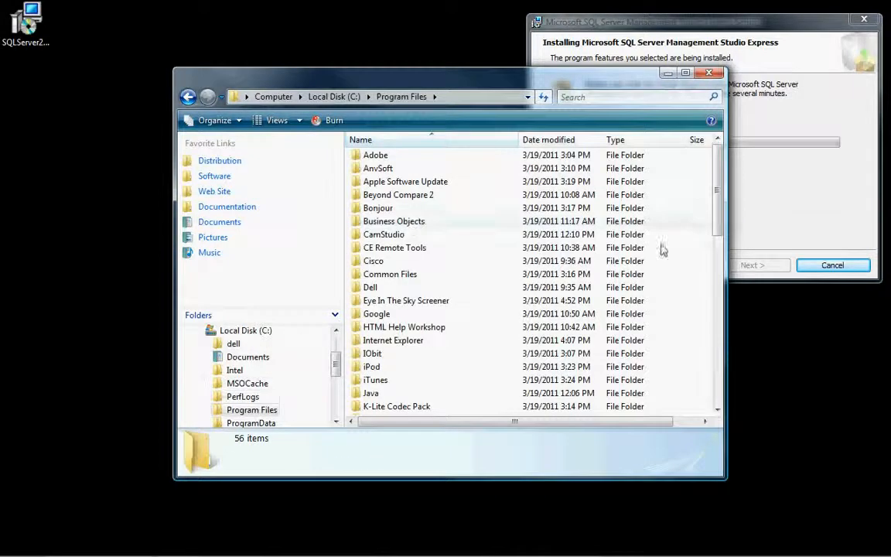
pyautogui.moveTo(710, 205); pyautogui.dragTo(713, 303)
pyautogui.doubleClick(415, 288)
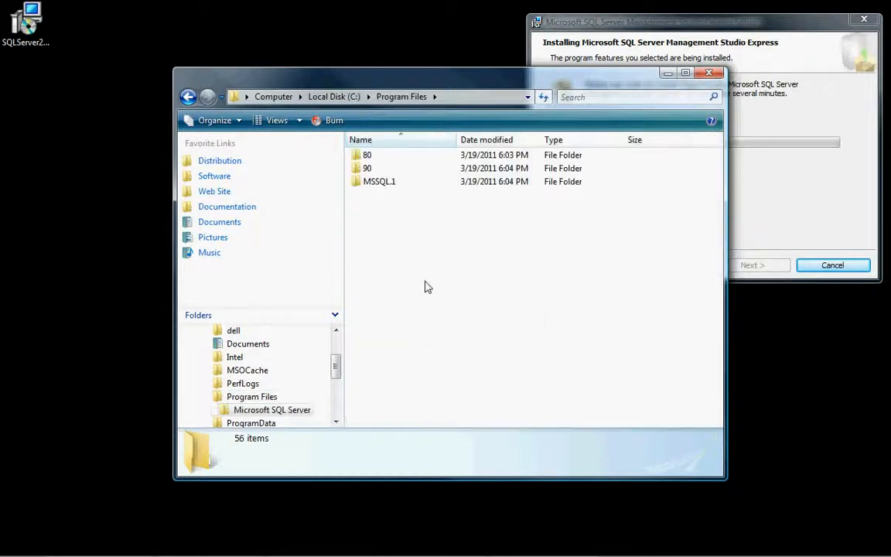
# Open MSSQL.1\MSSQL, grant access to the restricted MSSQL folder, and open its Data subfolder.
pyautogui.click(379, 186)
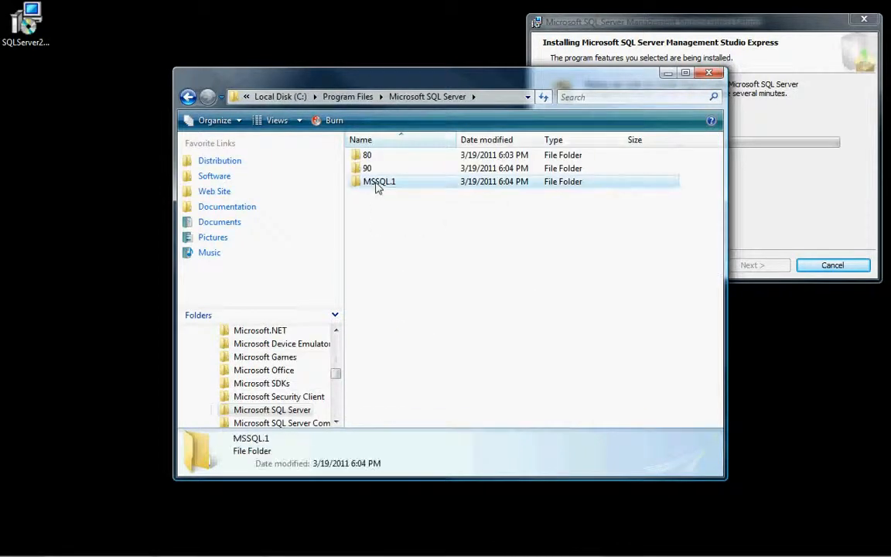
pyautogui.doubleClick(376, 186)
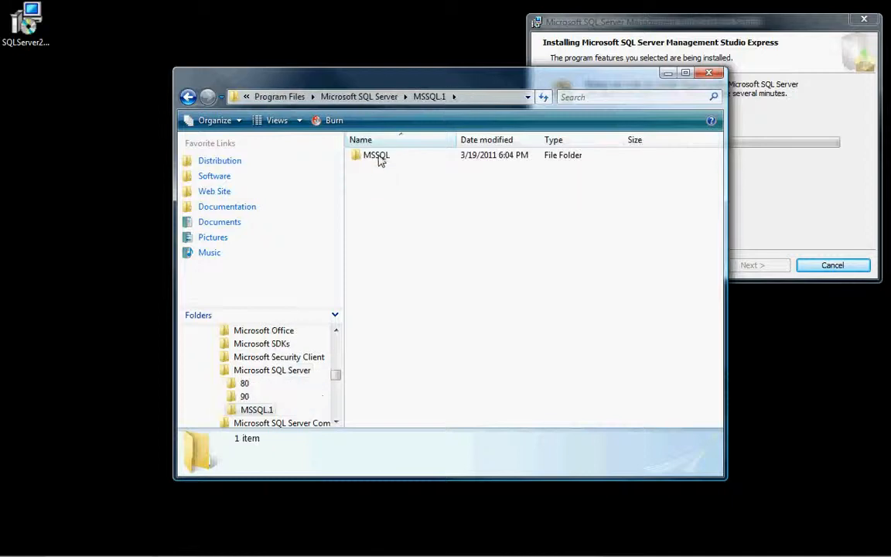
pyautogui.doubleClick(378, 157)
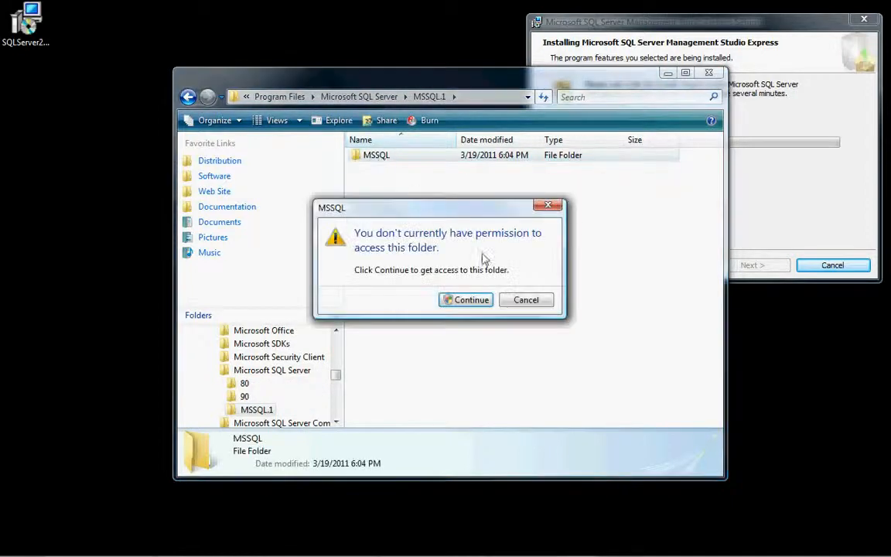
pyautogui.click(469, 301)
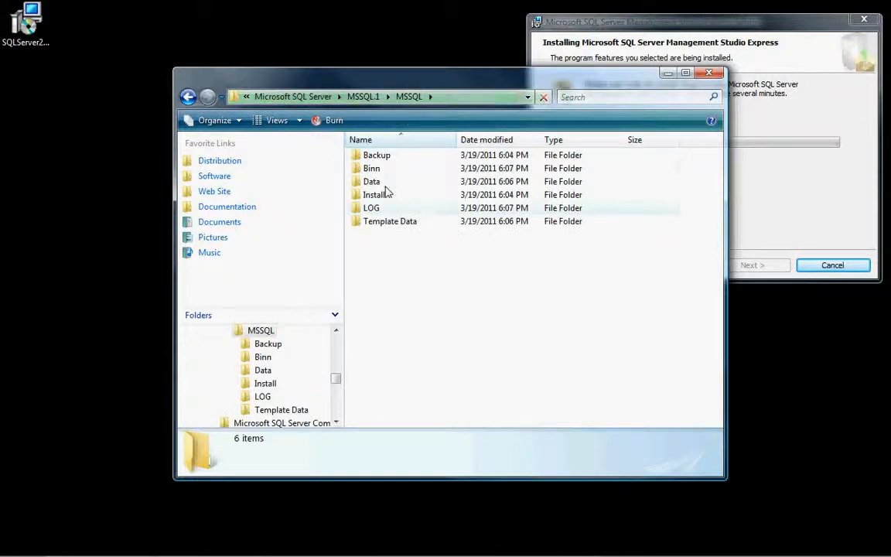
pyautogui.doubleClick(377, 183)
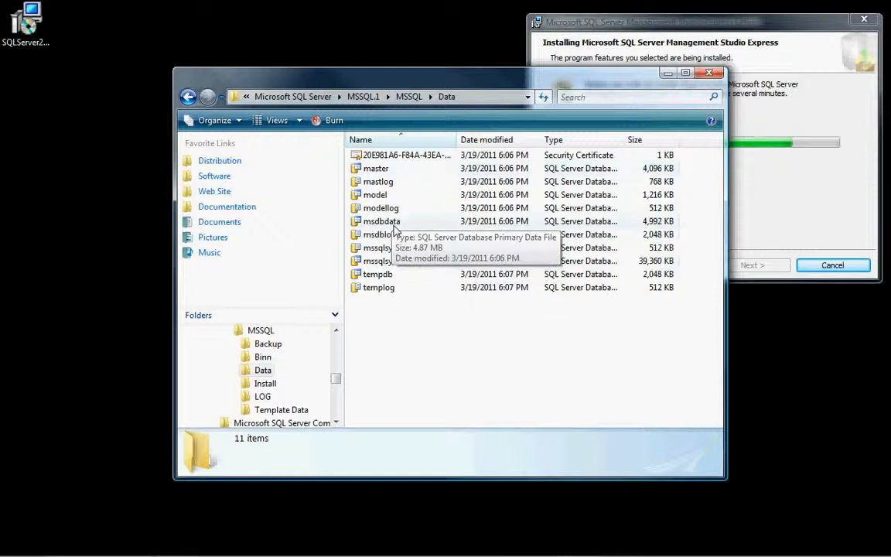
# Close the Explorer window, bring the Management Studio Express setup back to the center, and finish the wizard.
pyautogui.click(710, 74)
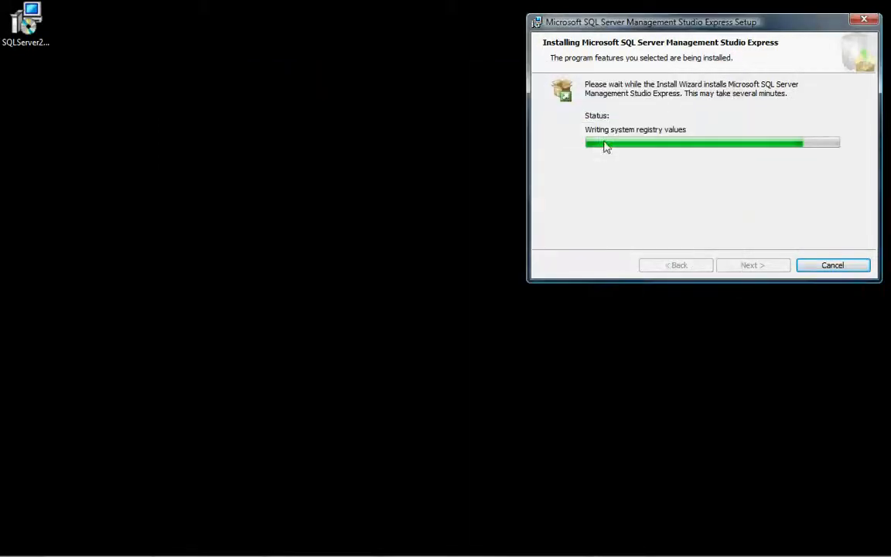
pyautogui.moveTo(689, 23); pyautogui.dragTo(437, 111)
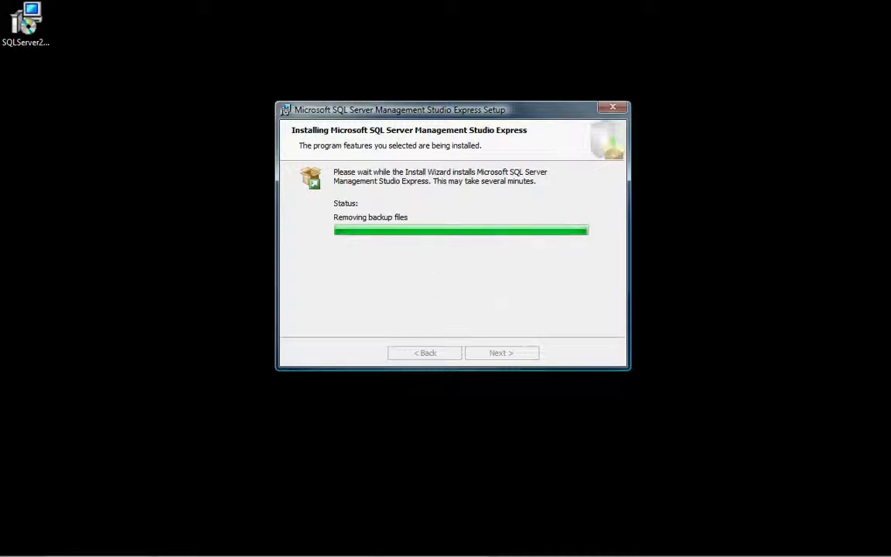
pyautogui.click(502, 355)
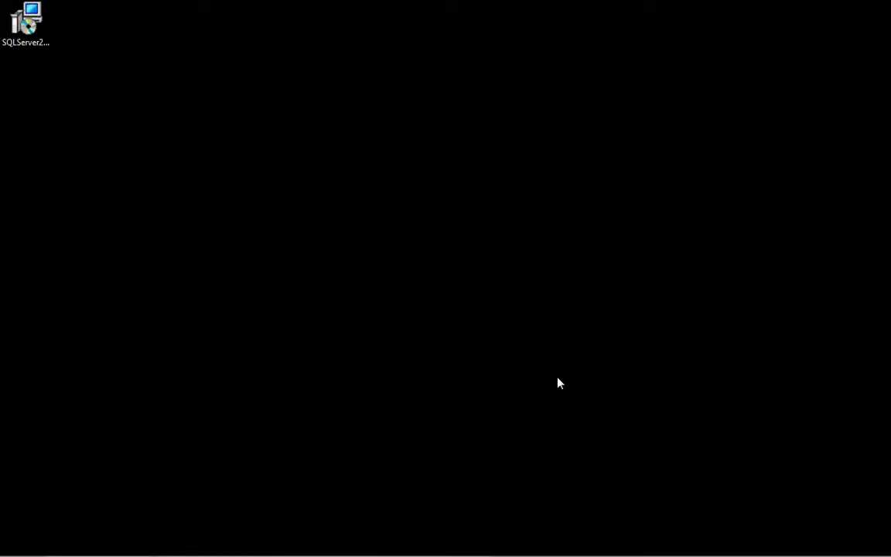
# Return to the Eye In The Sky Screener page in the browser and save the 32-bit Screener setup to the Desktop.
pyautogui.moveTo(546, 552)
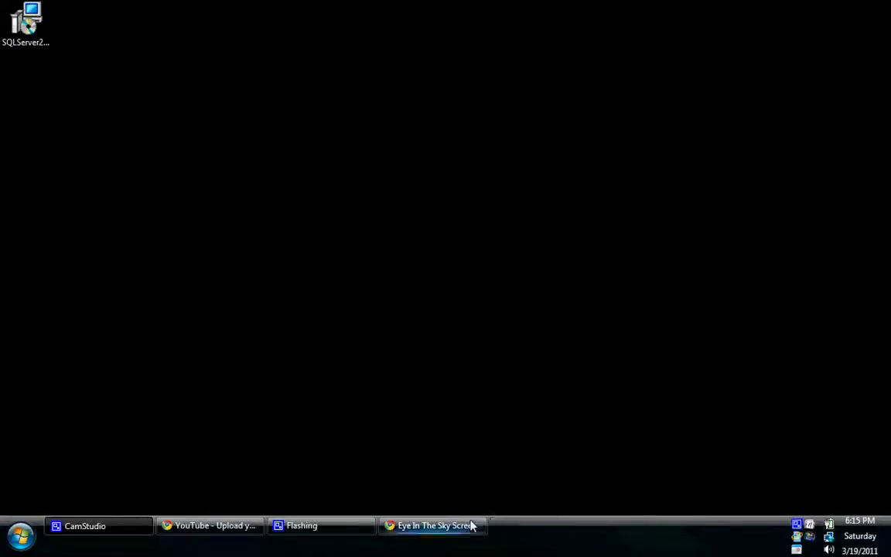
pyautogui.click(471, 526)
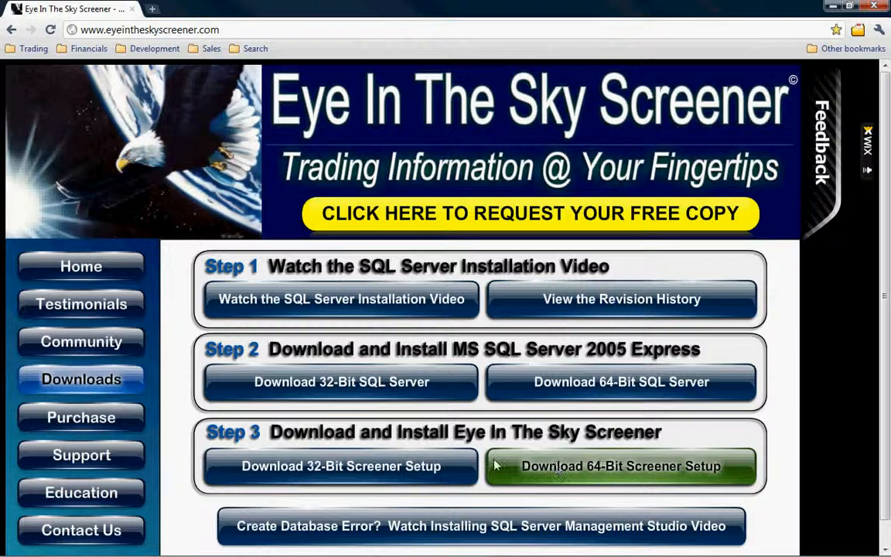
pyautogui.click(353, 470)
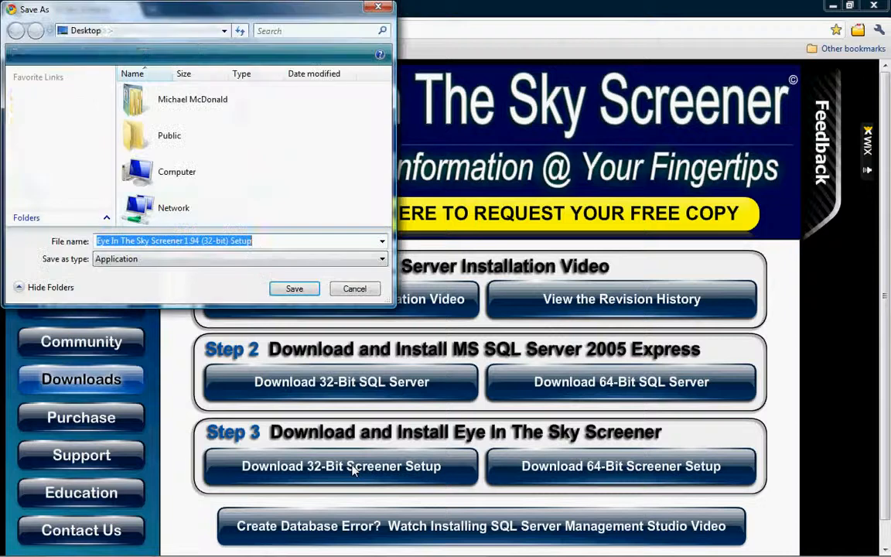
pyautogui.click(293, 290)
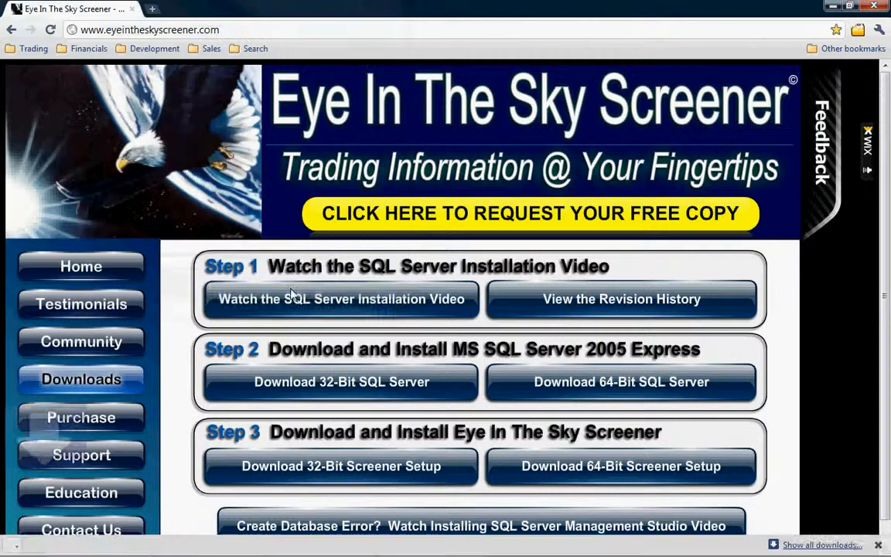
# Launch the downloaded Eye In The Sky Screener 1.94 (32-bit) setup, minimize the browser, and allow the file to run.
pyautogui.click(84, 547)
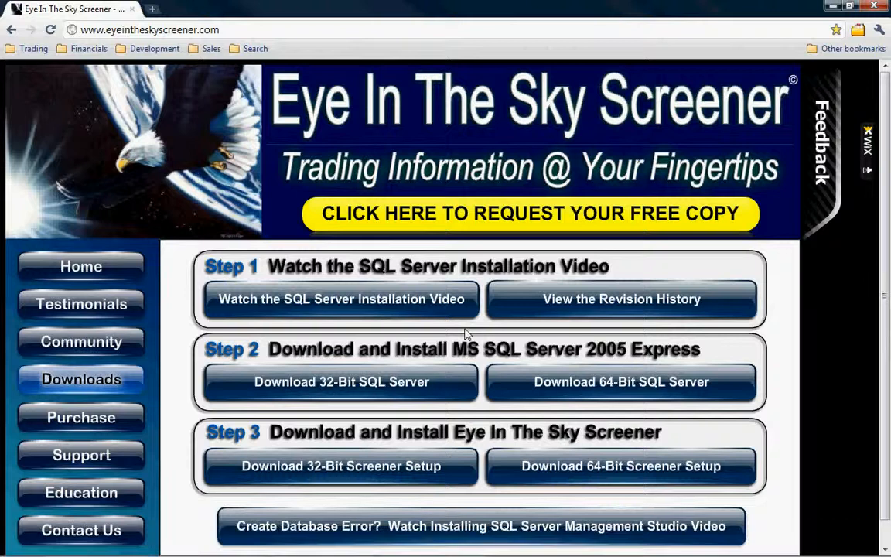
pyautogui.click(832, 11)
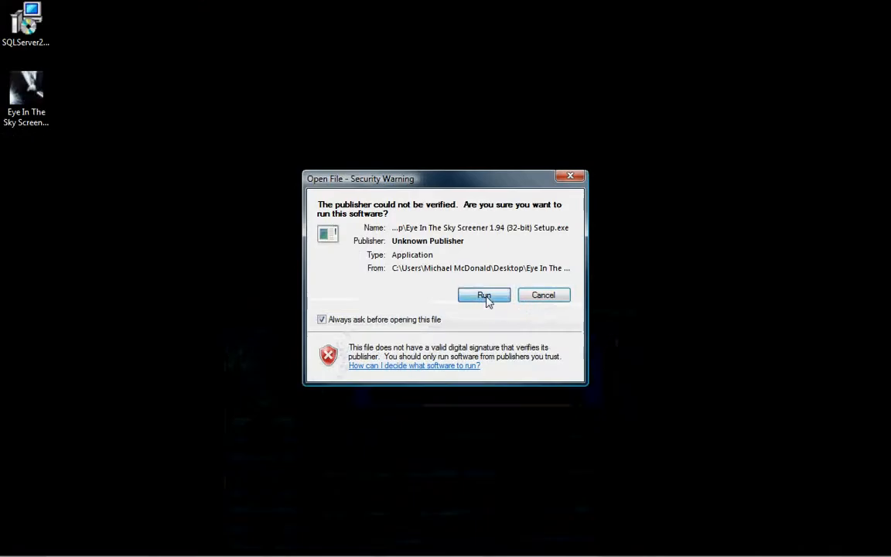
pyautogui.click(485, 295)
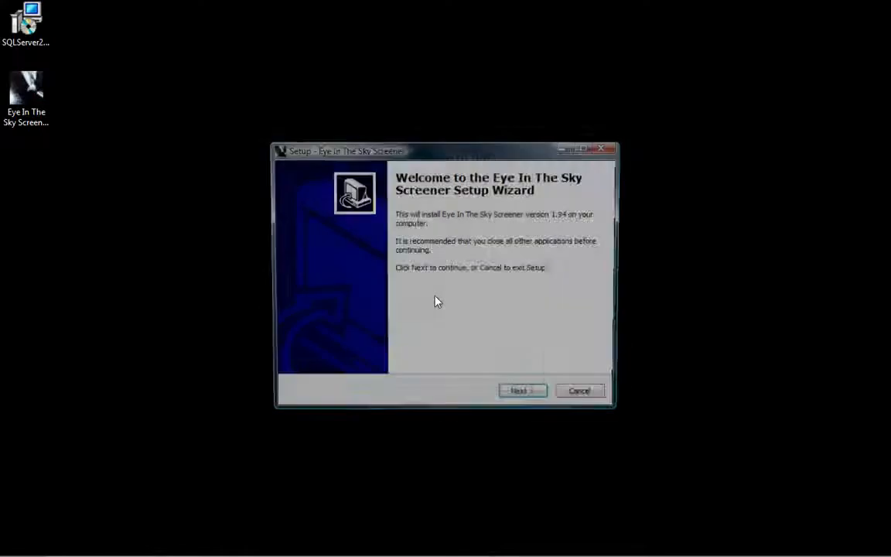
# Configure the Screener setup with the default destination and Start Menu folder, including a desktop icon.
pyautogui.click(522, 396)
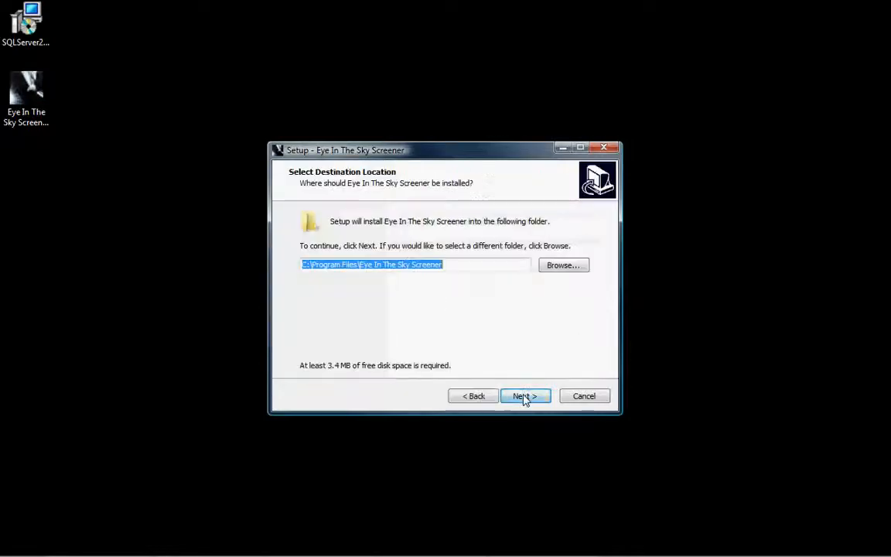
pyautogui.click(523, 397)
pyautogui.click(524, 396)
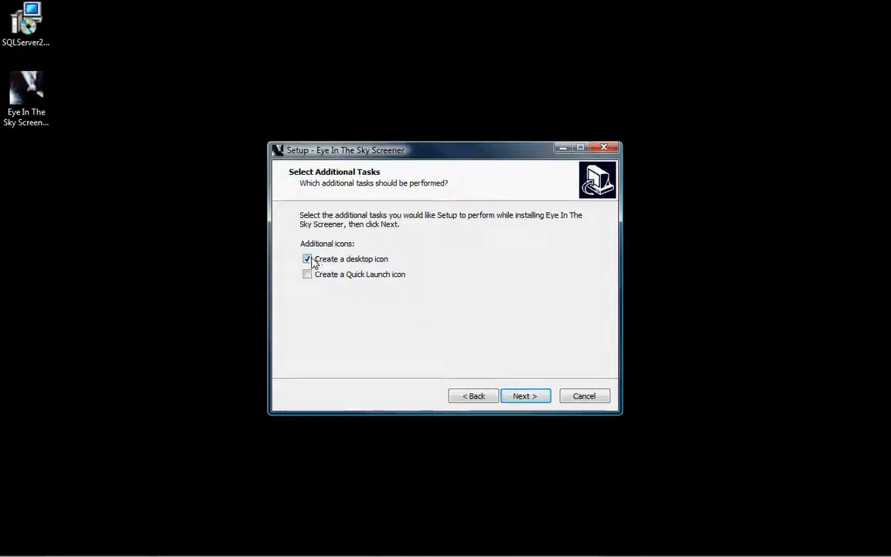
pyautogui.click(525, 397)
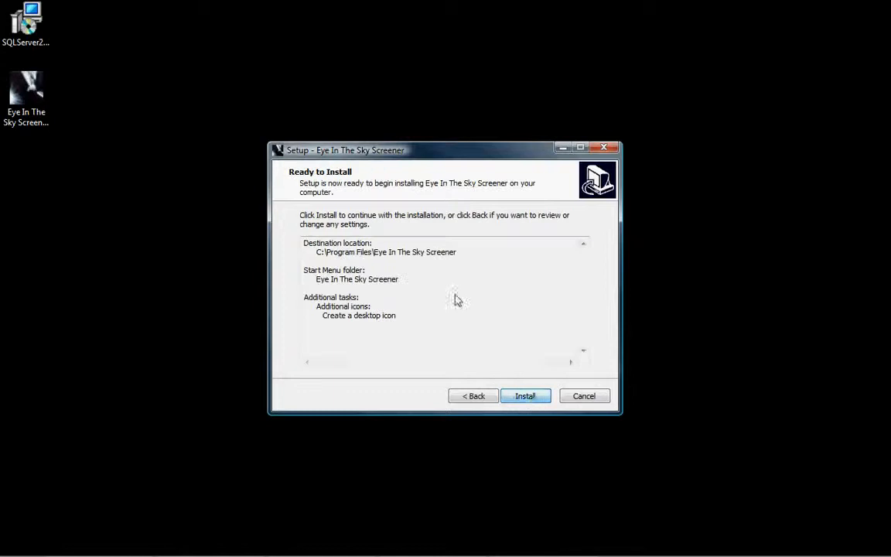
# Install the Eye In The Sky Screener and finish its setup without launching the program.
pyautogui.click(531, 400)
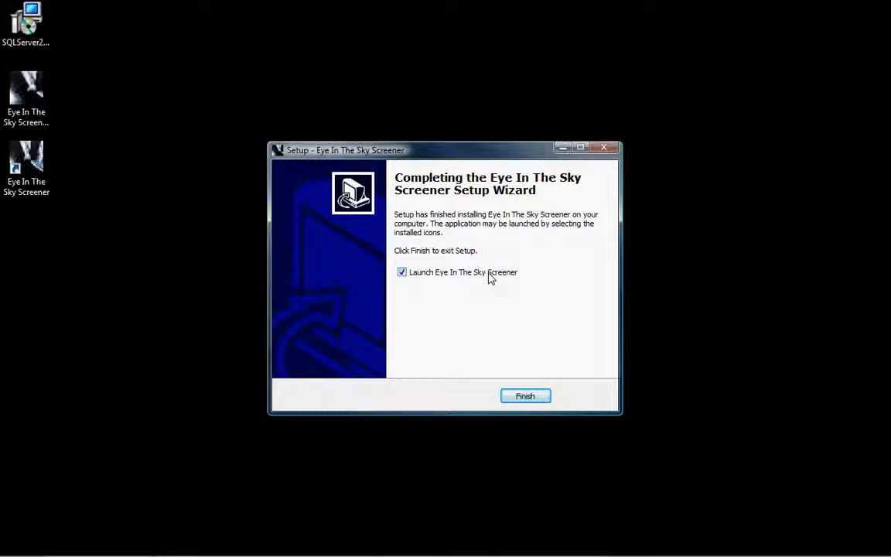
pyautogui.click(402, 273)
pyautogui.click(525, 396)
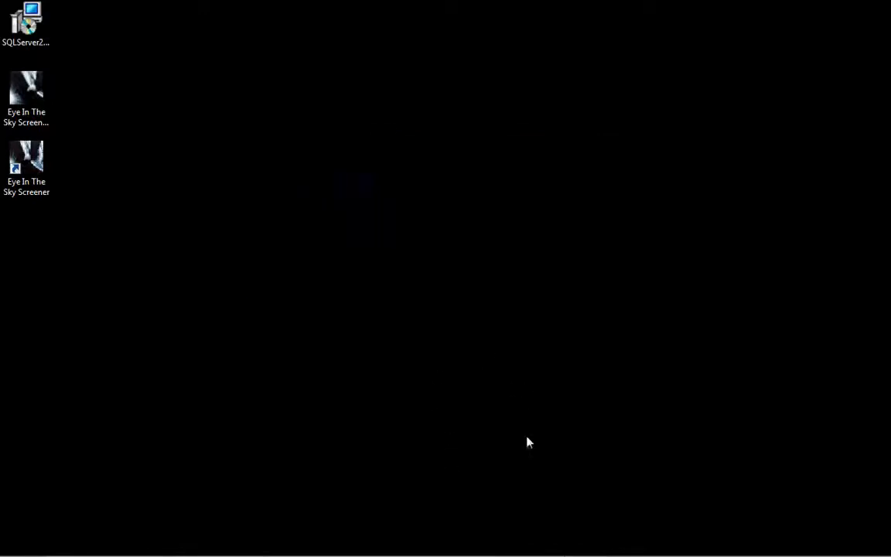
# Launch SQL Server Management Studio Express from the Microsoft SQL Server 2005 program group and dismiss the Visual Studio notification.
pyautogui.moveTo(465, 532)
pyautogui.click(21, 535)
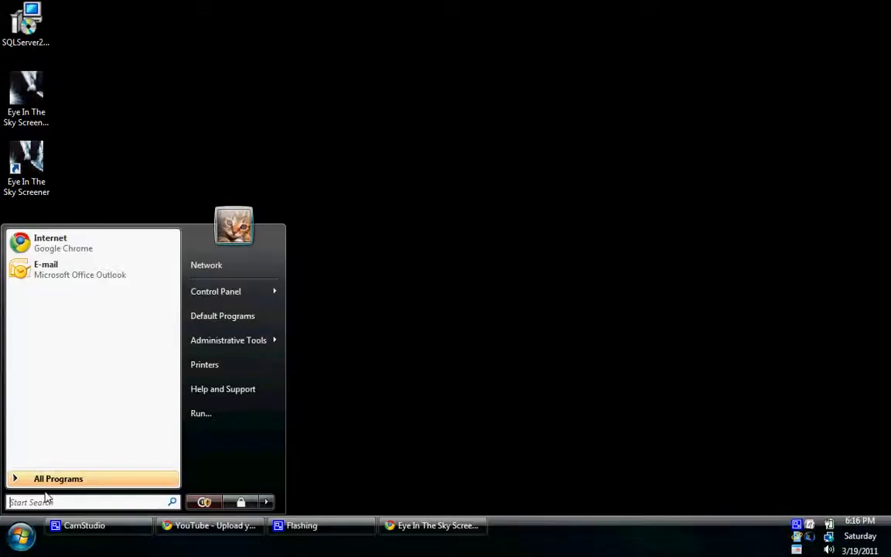
pyautogui.click(49, 481)
pyautogui.moveTo(176, 297); pyautogui.dragTo(147, 389)
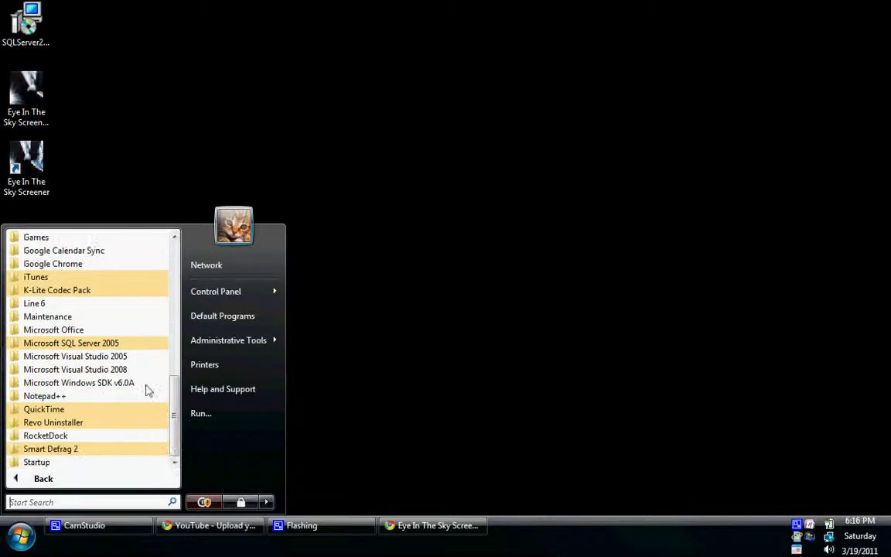
pyautogui.click(108, 345)
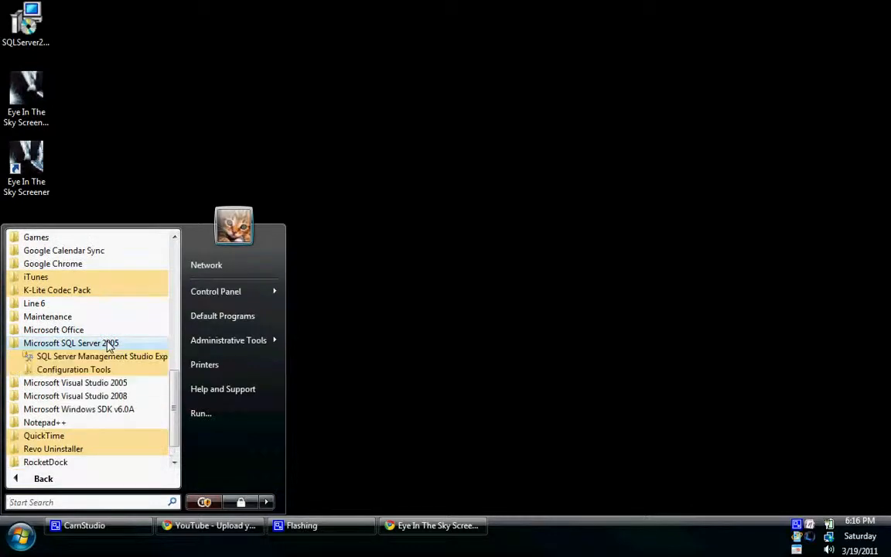
pyautogui.click(107, 357)
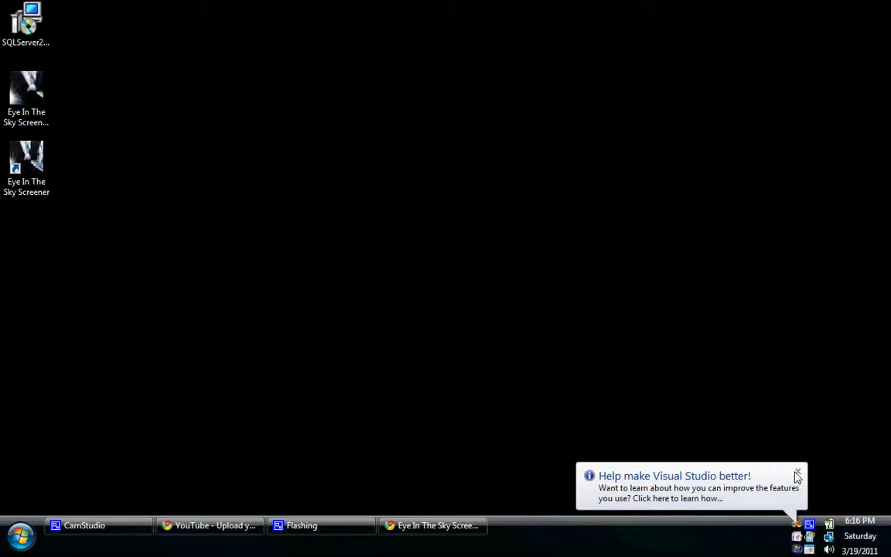
pyautogui.click(797, 474)
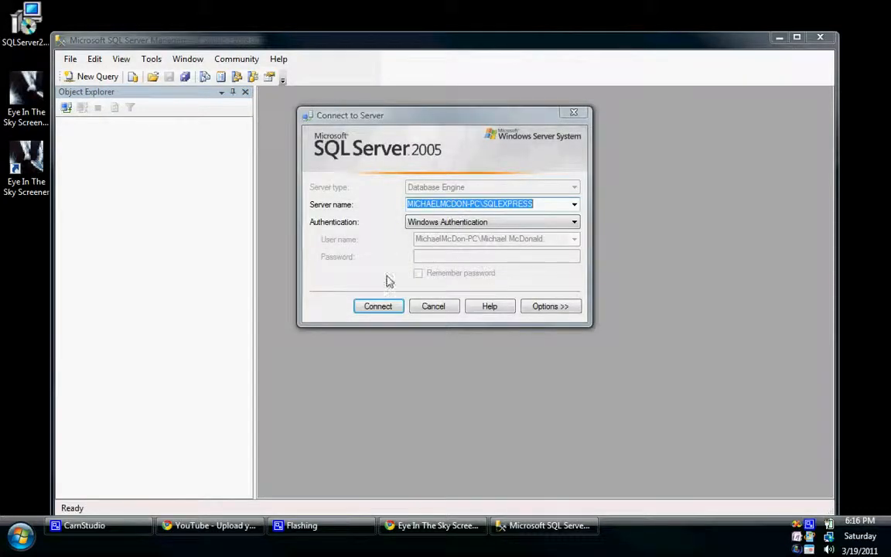
# Connect to the local SQLEXPRESS server using Windows Authentication.
pyautogui.click(378, 306)
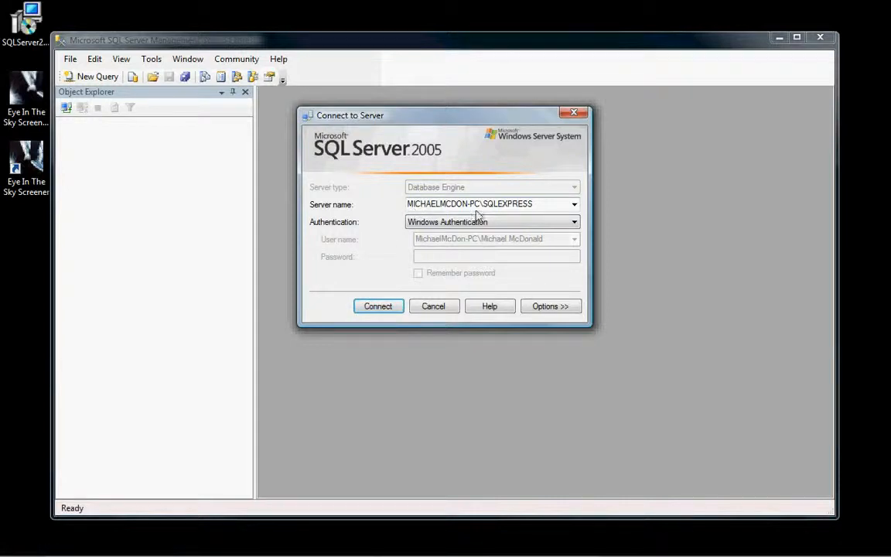
pyautogui.click(574, 205)
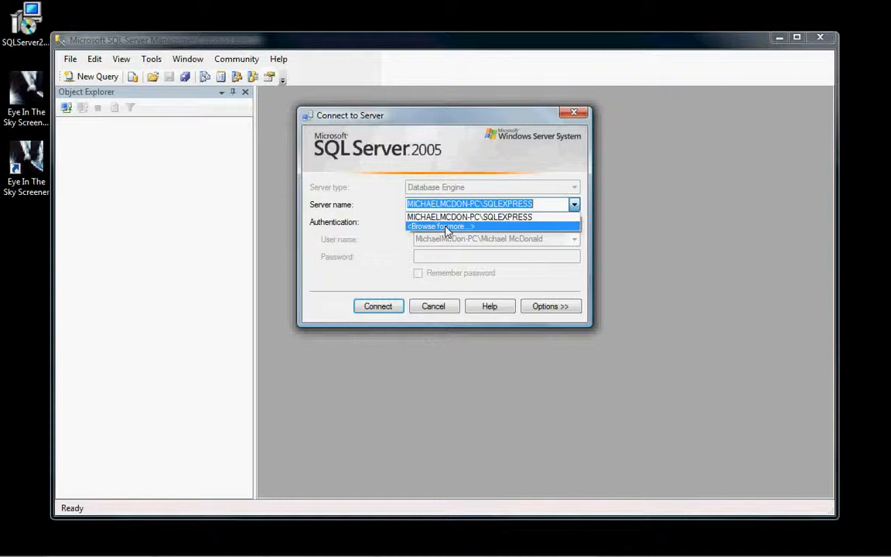
pyautogui.click(392, 207)
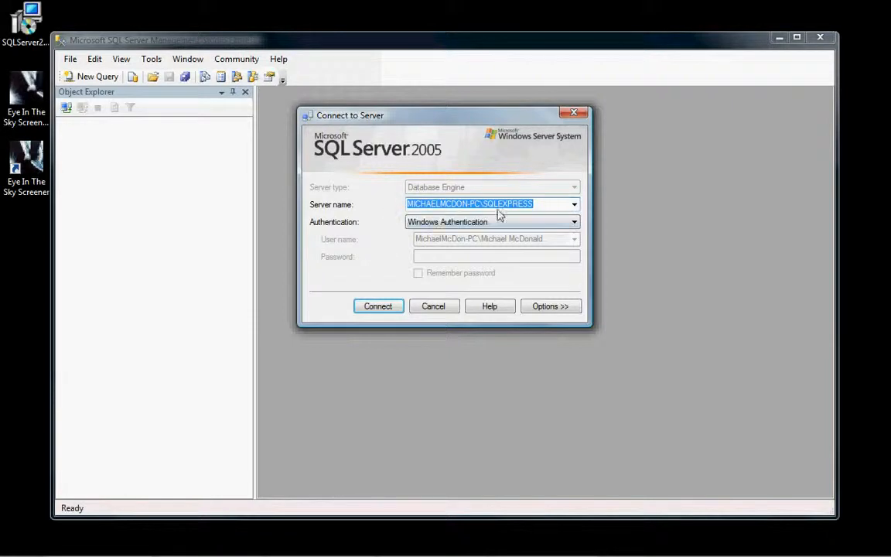
pyautogui.click(378, 308)
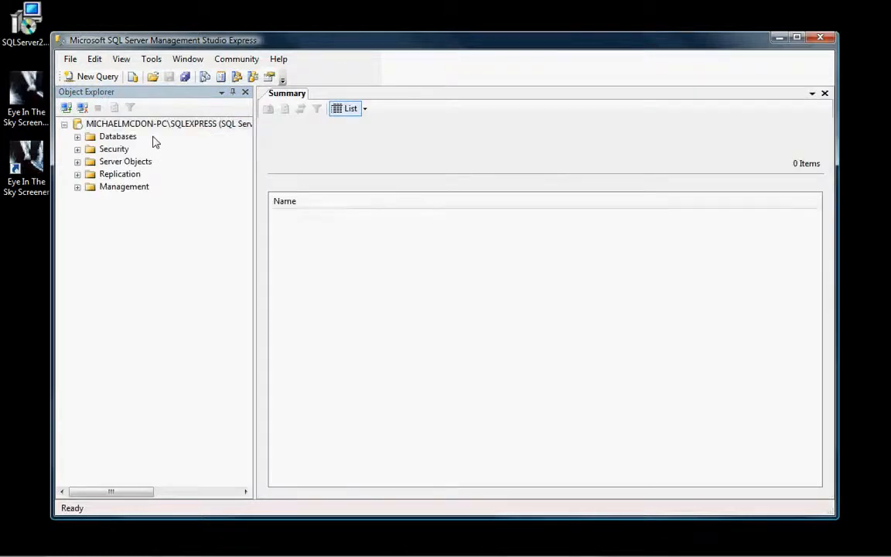
# Expand the server's Databases folder and view the contents of System Databases and Databases.
pyautogui.click(77, 138)
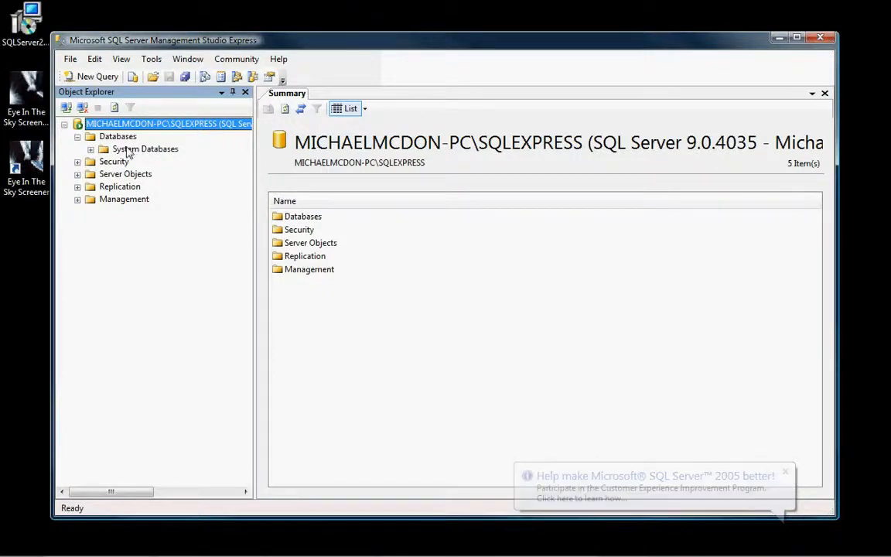
pyautogui.rightClick(128, 151)
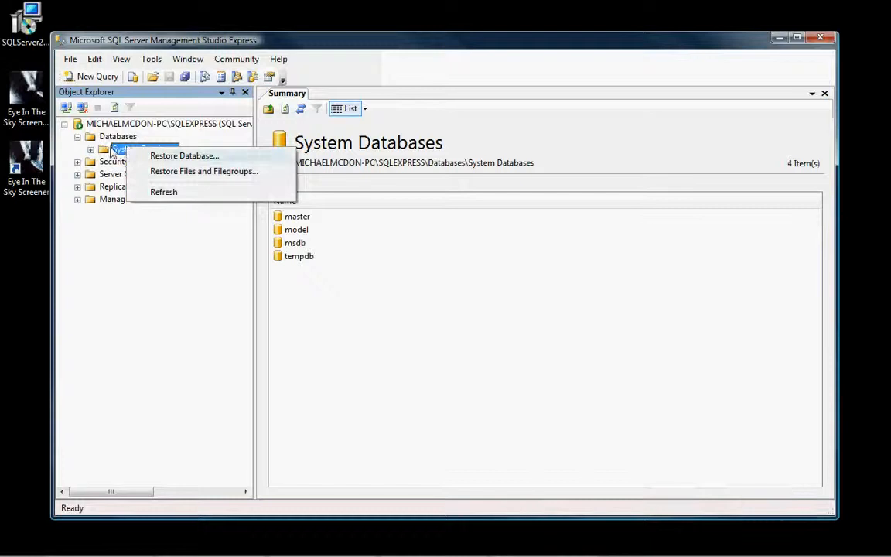
pyautogui.click(104, 149)
pyautogui.click(116, 137)
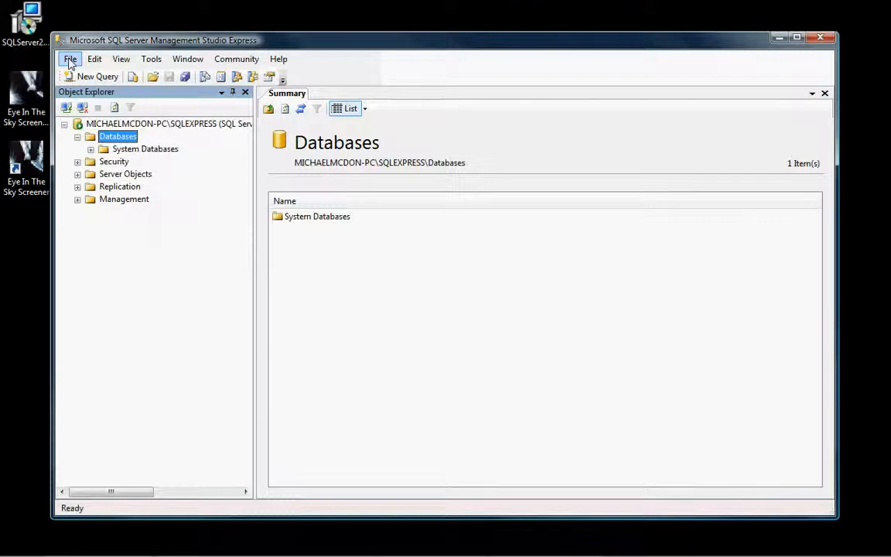
# Start opening a script file and browse to the Eye In The Sky Screener folder under Program Files on drive C.
pyautogui.click(70, 61)
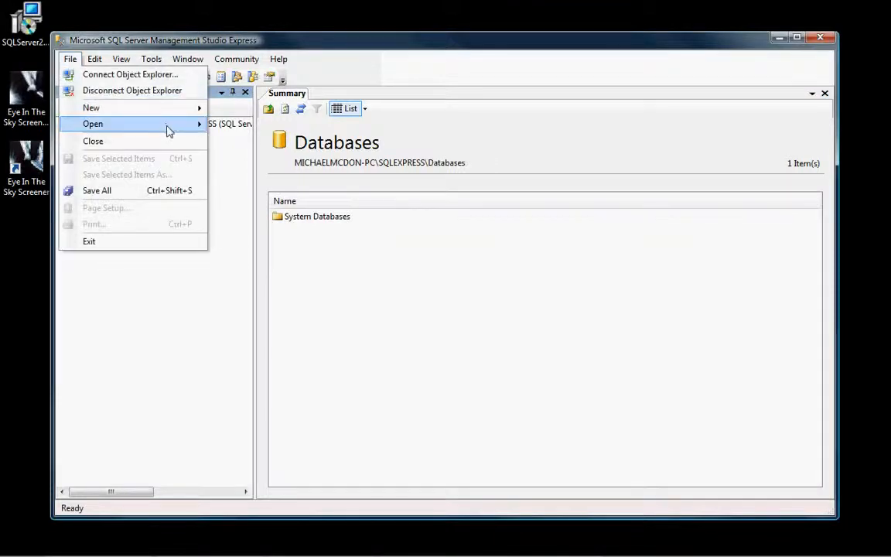
pyautogui.moveTo(167, 126)
pyautogui.click(243, 130)
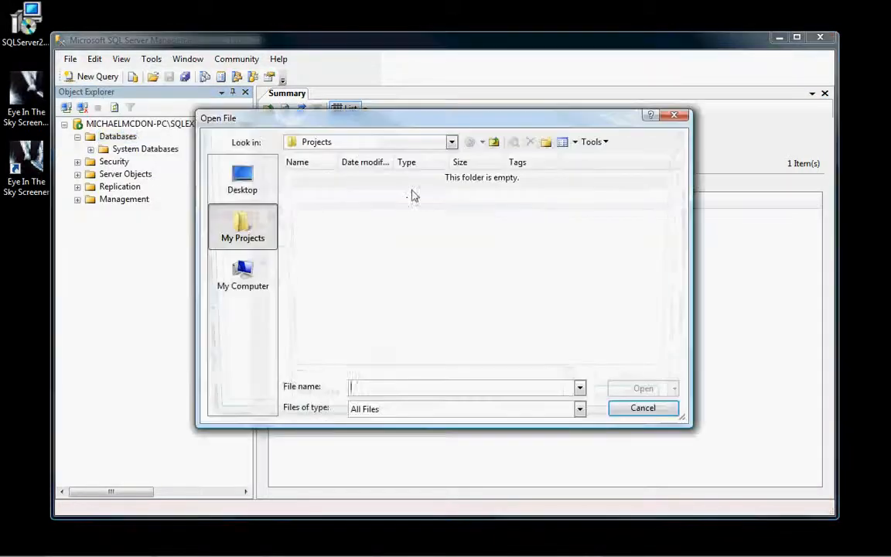
pyautogui.click(246, 274)
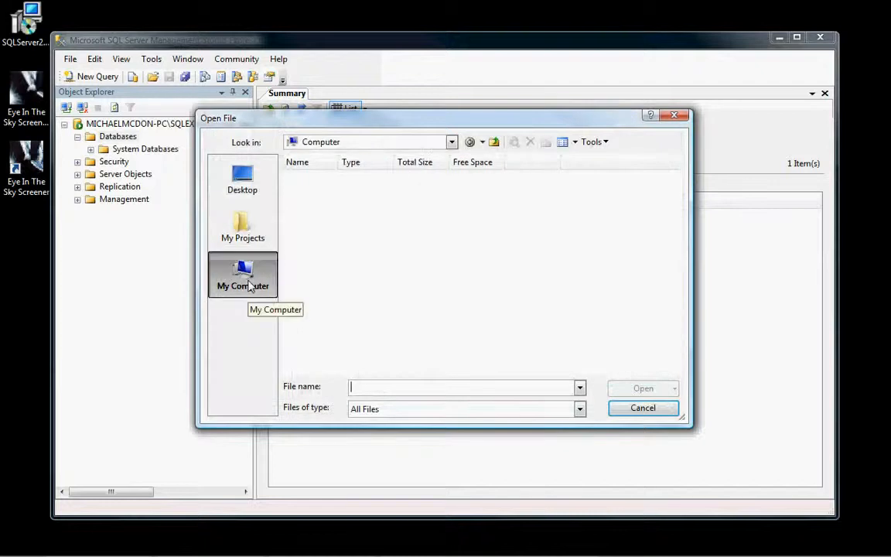
pyautogui.doubleClick(321, 177)
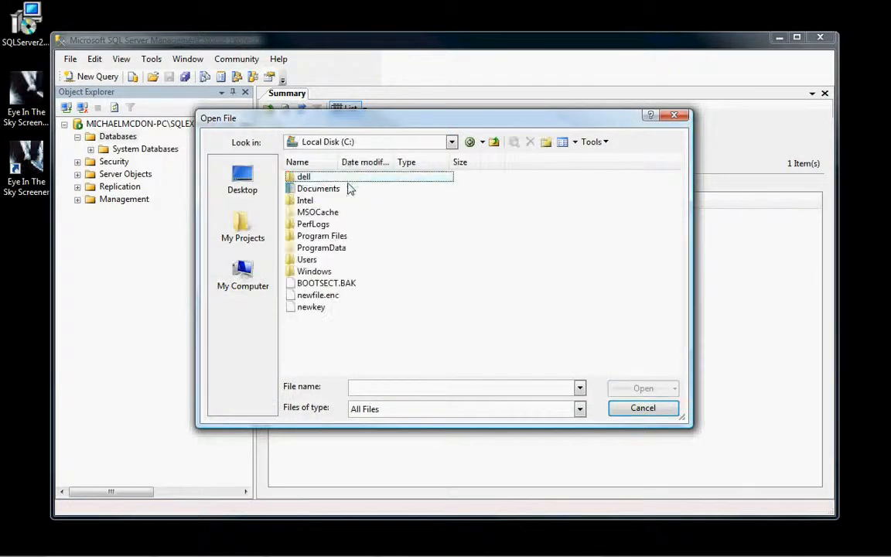
pyautogui.click(330, 237)
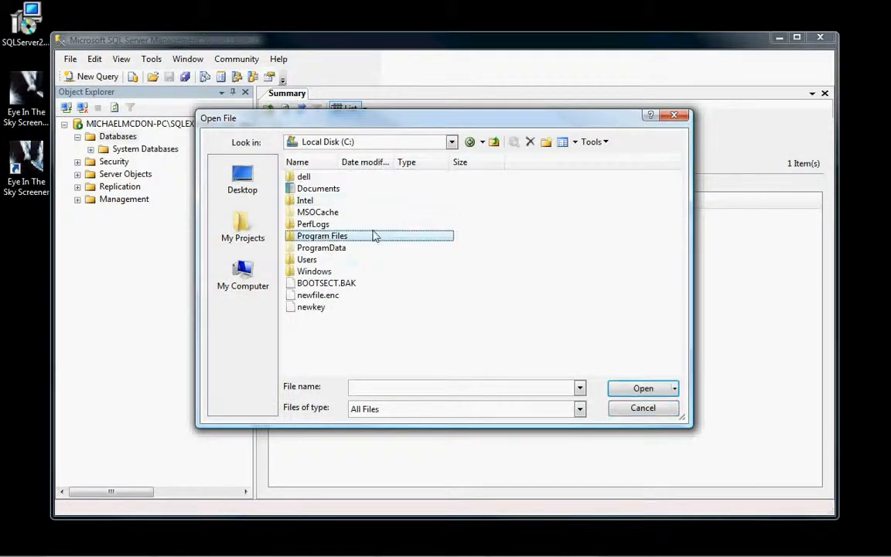
pyautogui.doubleClick(334, 236)
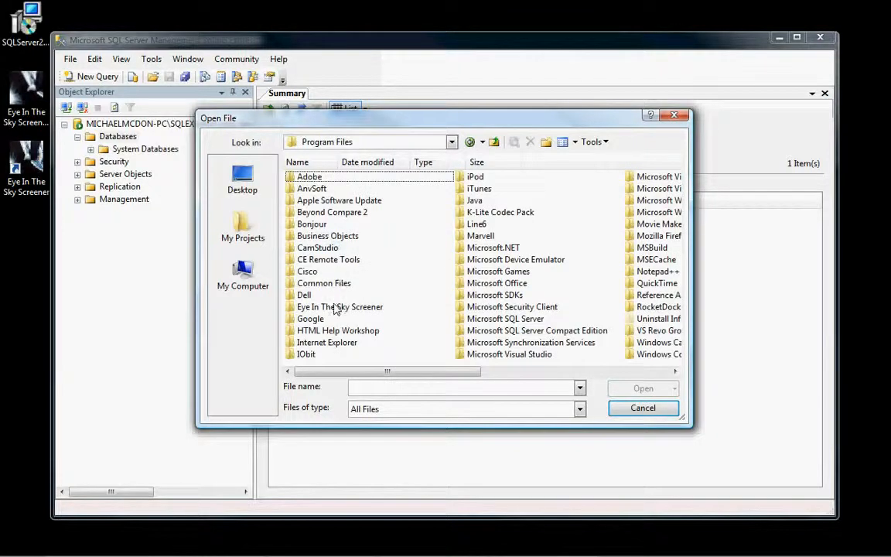
pyautogui.doubleClick(338, 307)
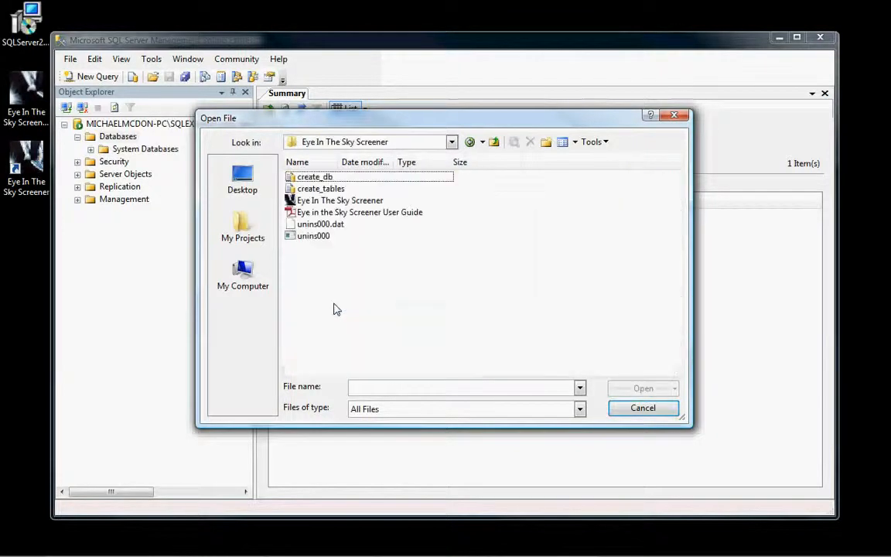
# Open the create_db script with a connection to the local SQLEXPRESS server and execute it.
pyautogui.doubleClick(325, 181)
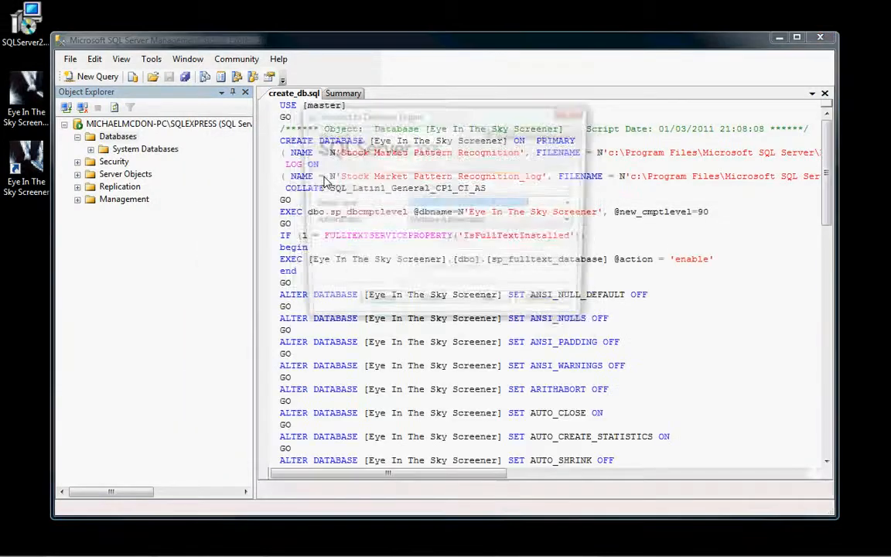
pyautogui.click(379, 306)
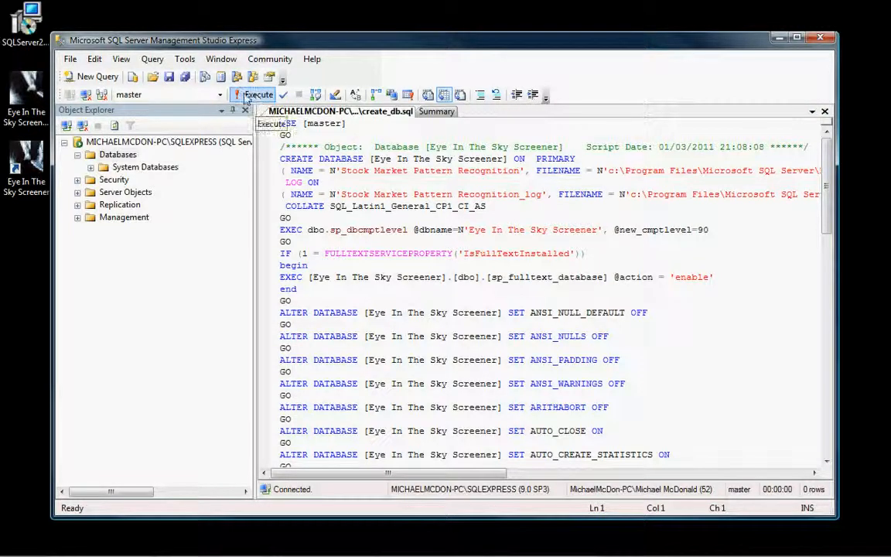
pyautogui.click(260, 97)
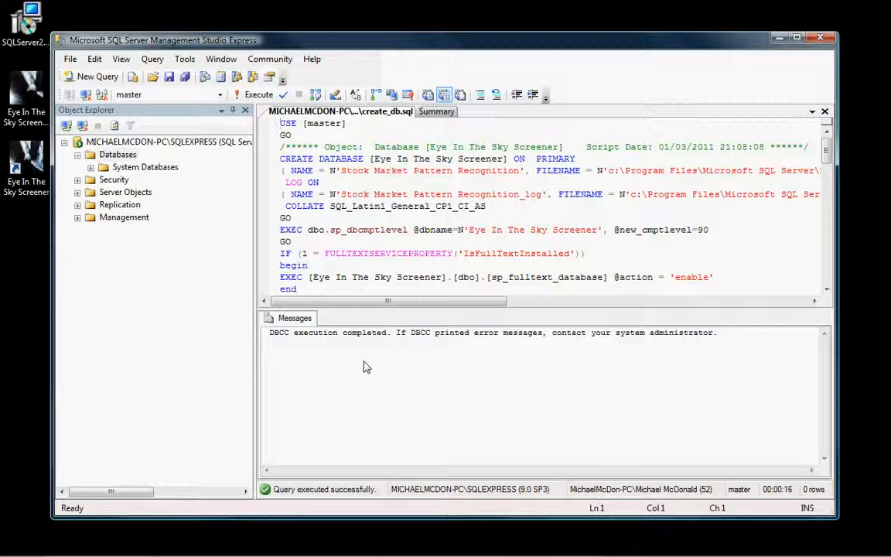
# Open the create_tables script from the Eye In The Sky Screener folder and connect it to the local SQLEXPRESS server.
pyautogui.click(70, 59)
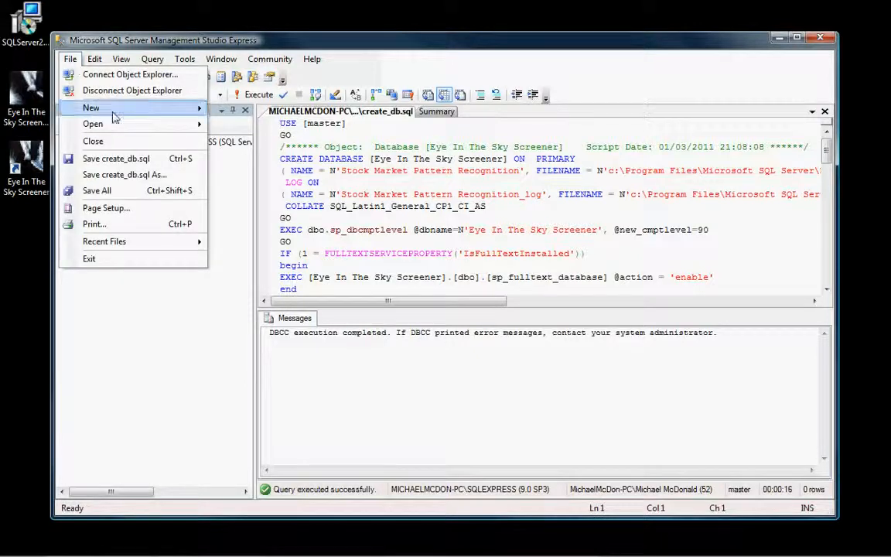
pyautogui.moveTo(115, 124)
pyautogui.click(230, 125)
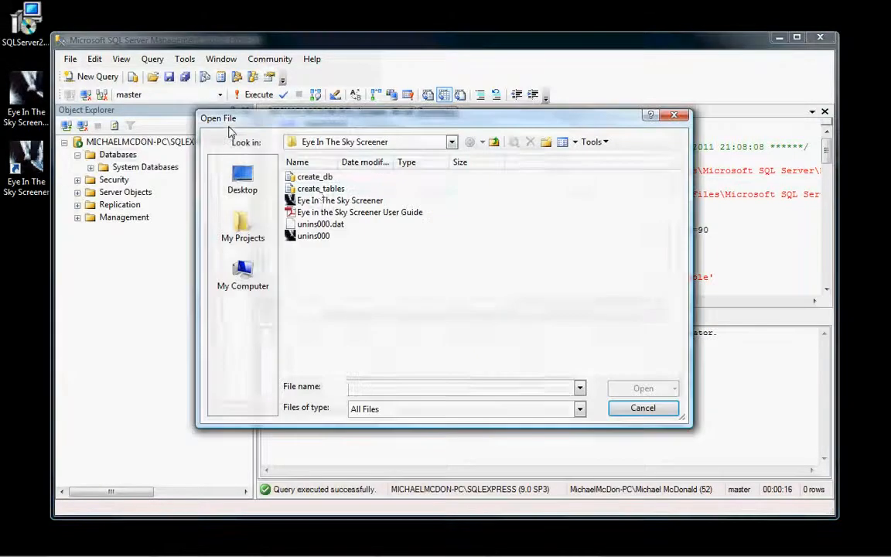
pyautogui.doubleClick(317, 190)
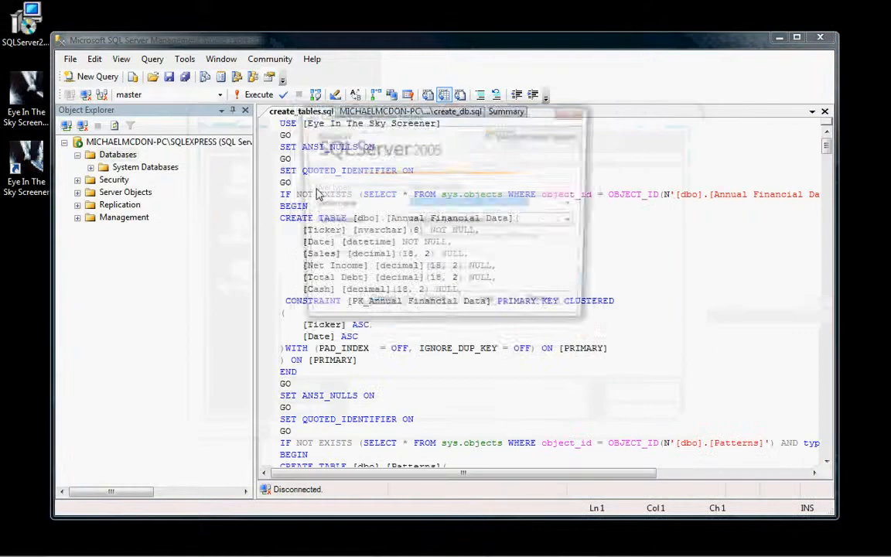
pyautogui.click(367, 309)
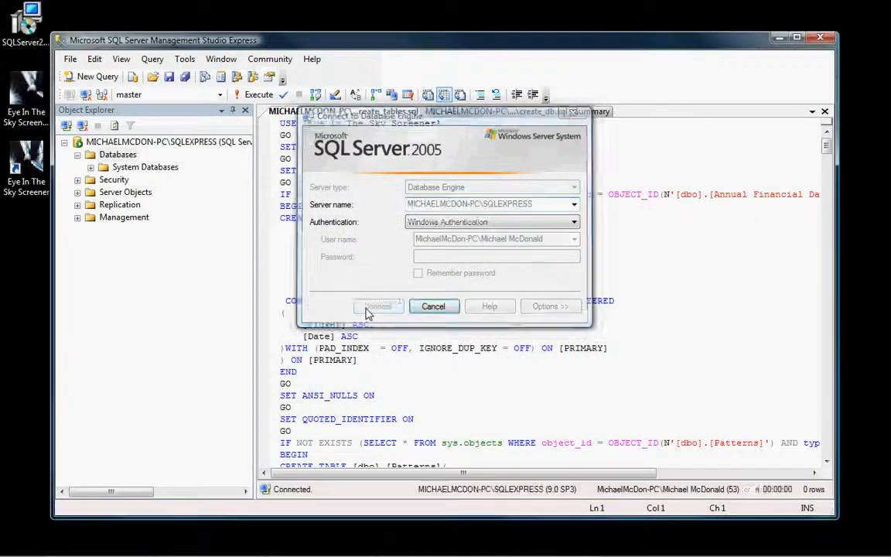
# Execute the create_tables script against the Eye In The Sky Screener database and close Management Studio Express.
pyautogui.click(220, 96)
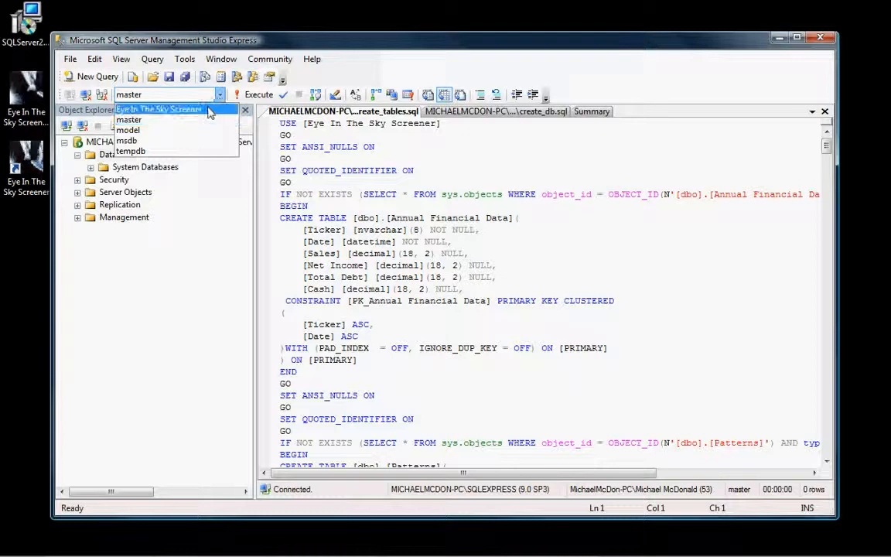
pyautogui.click(209, 111)
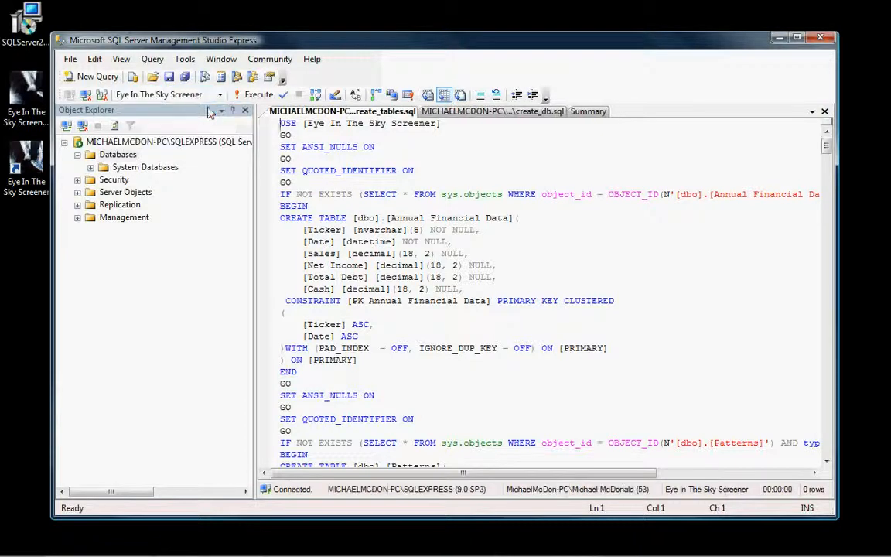
pyautogui.click(240, 94)
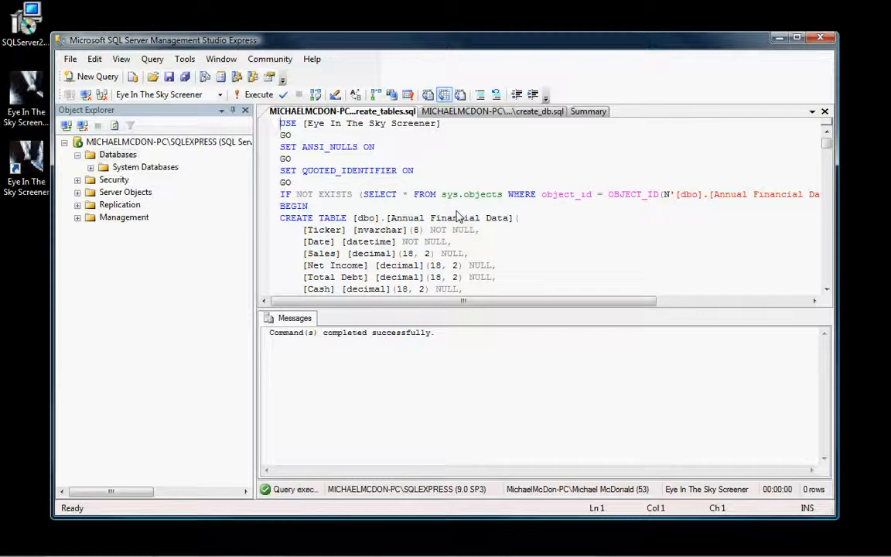
pyautogui.click(824, 38)
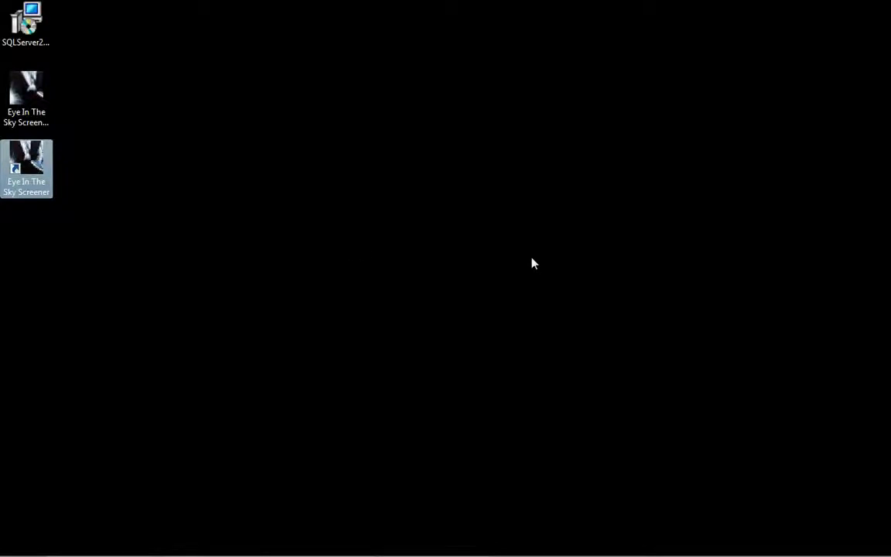
# Launch the Eye In The Sky Screener and close its getting-started steps.
pyautogui.click(590, 264)
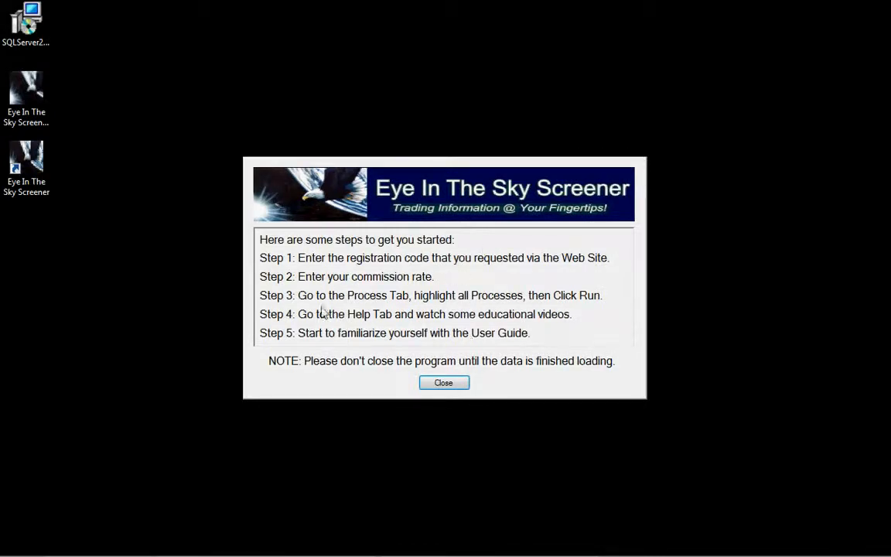
pyautogui.click(445, 384)
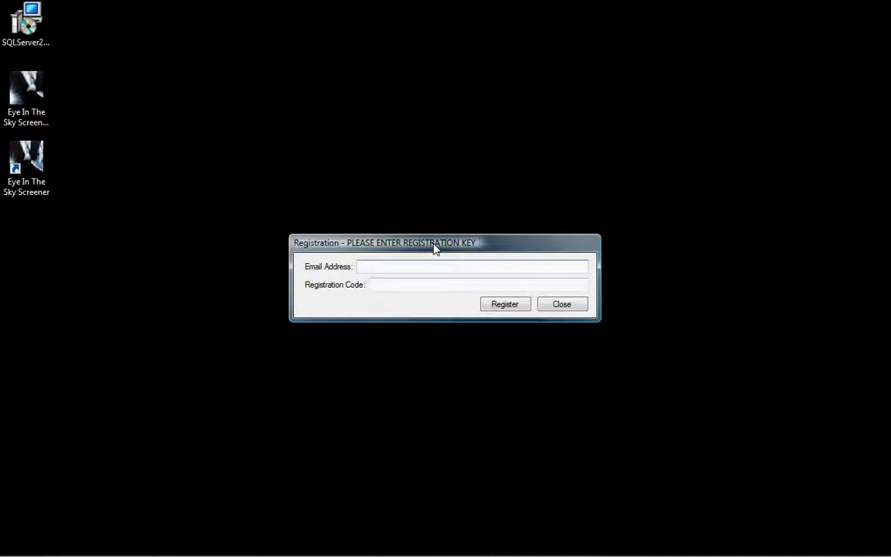
# Examine the free-copy request option on the Eye In The Sky Screener website, and return to the registration form's code field.
pyautogui.moveTo(545, 555)
pyautogui.click(480, 526)
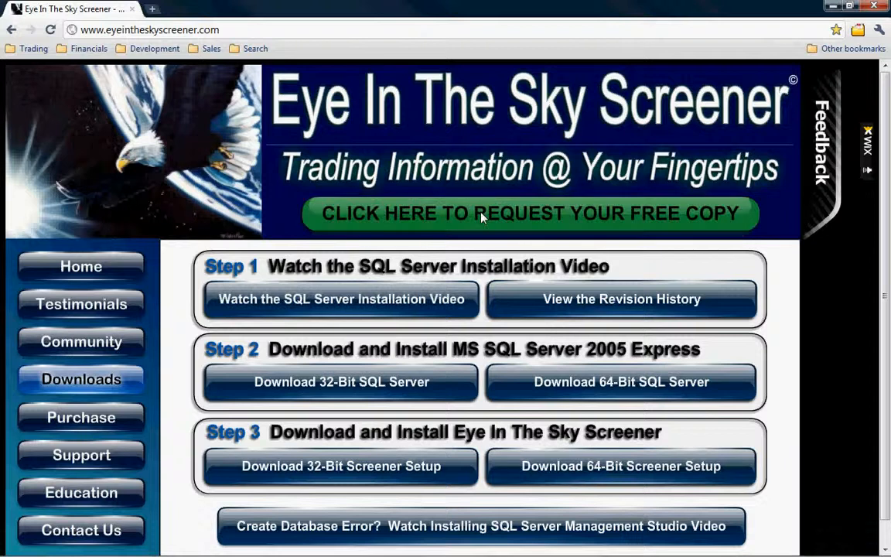
pyautogui.click(834, 7)
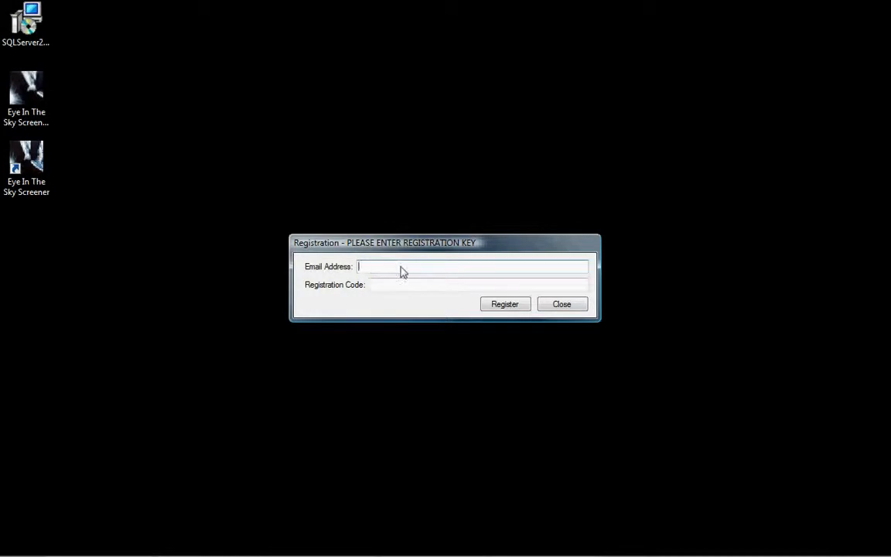
pyautogui.click(399, 290)
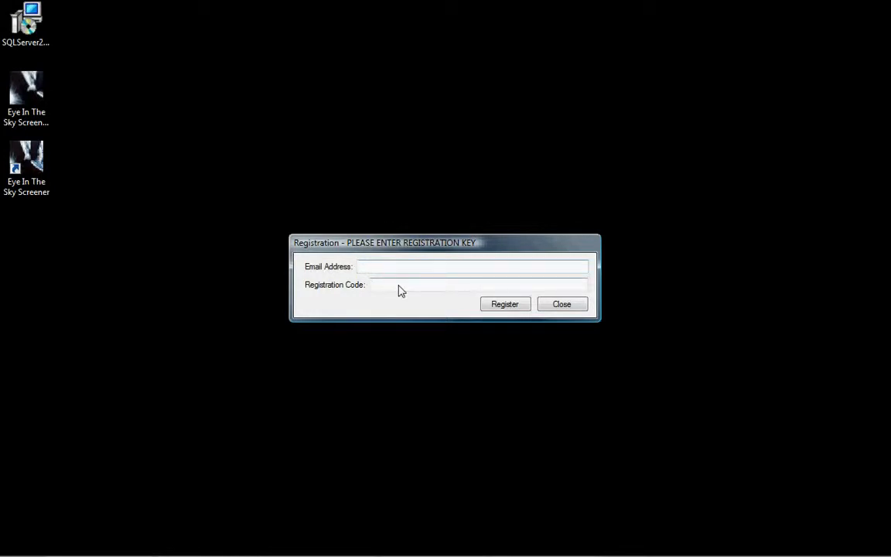